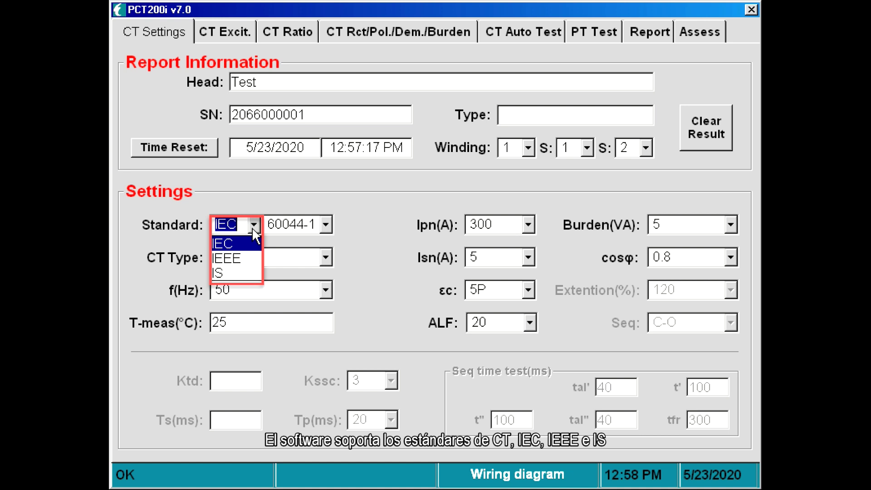
Examine the available options for standard edition, CT type, frequency, primary current and secondary current in the CT settings
{"action": "left_click", "coordinate": [326, 224]}
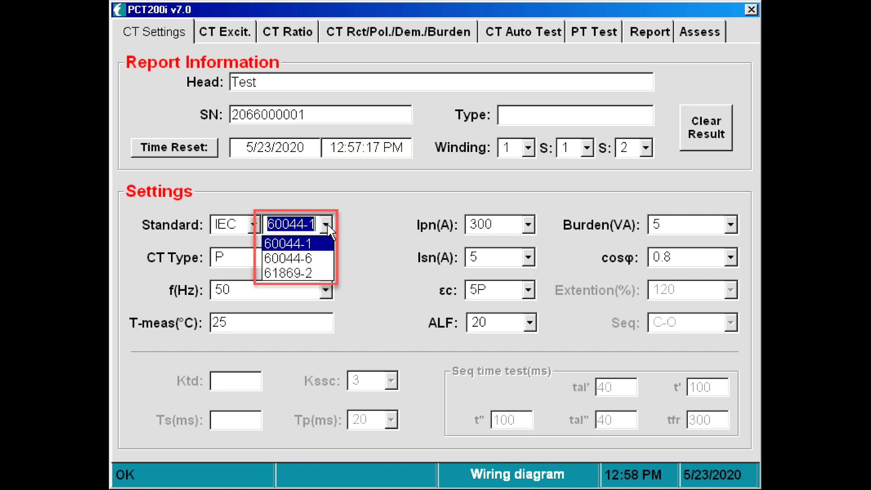
{"action": "left_click", "coordinate": [327, 257]}
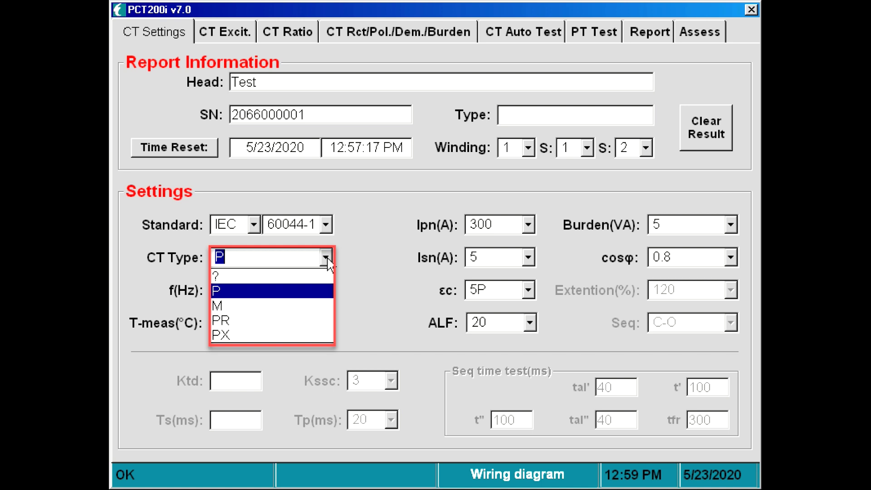
{"action": "left_click", "coordinate": [327, 293]}
{"action": "left_click", "coordinate": [325, 291]}
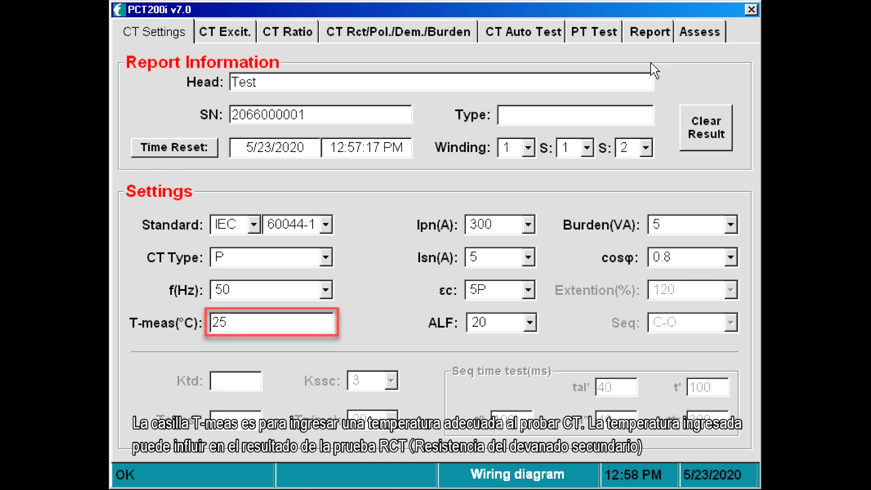
{"action": "left_click", "coordinate": [529, 224]}
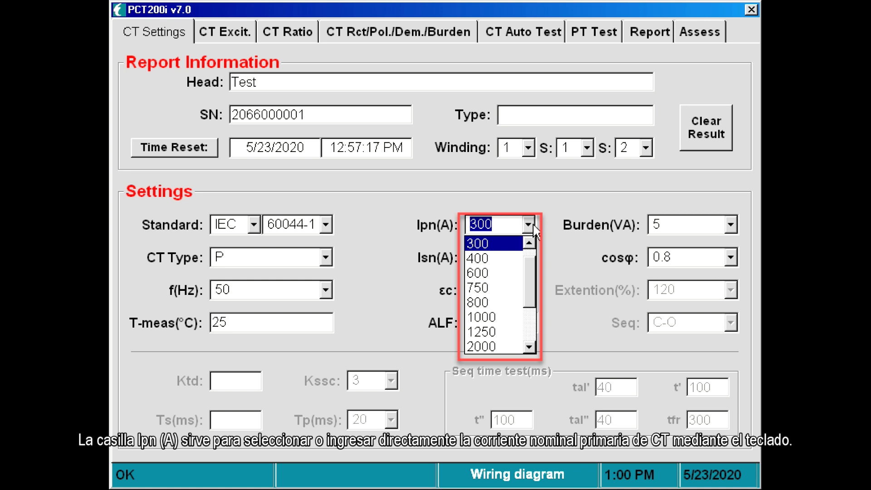
{"action": "left_click", "coordinate": [528, 258]}
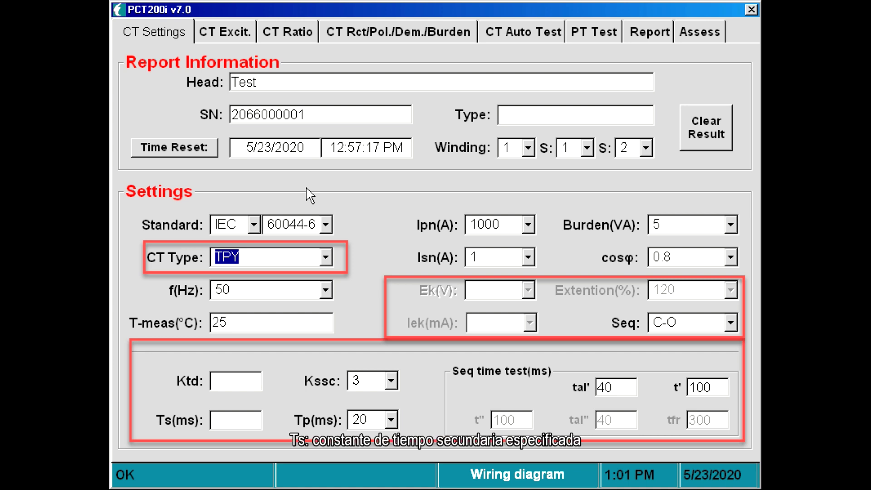
Review the CT excitation, ratio, Rct/polarity/demagnetization/burden and auto test pages
{"action": "left_click", "coordinate": [224, 32]}
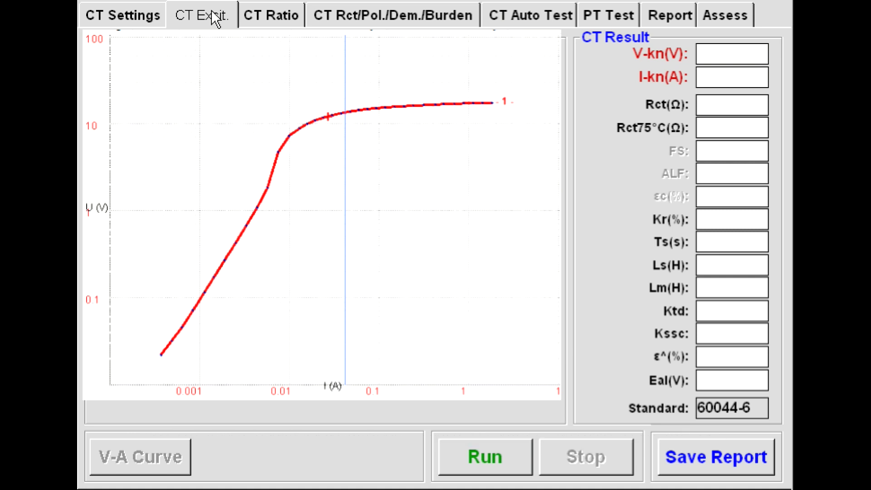
{"action": "left_click", "coordinate": [214, 18]}
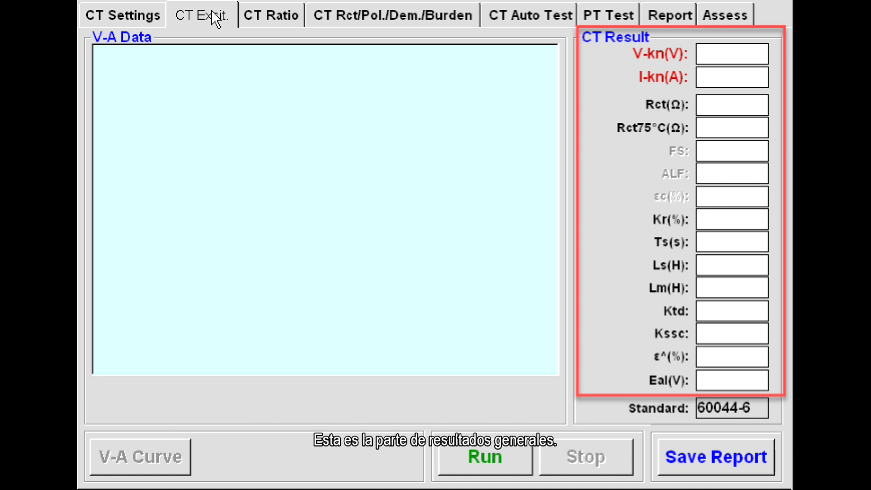
{"action": "left_click", "coordinate": [274, 19]}
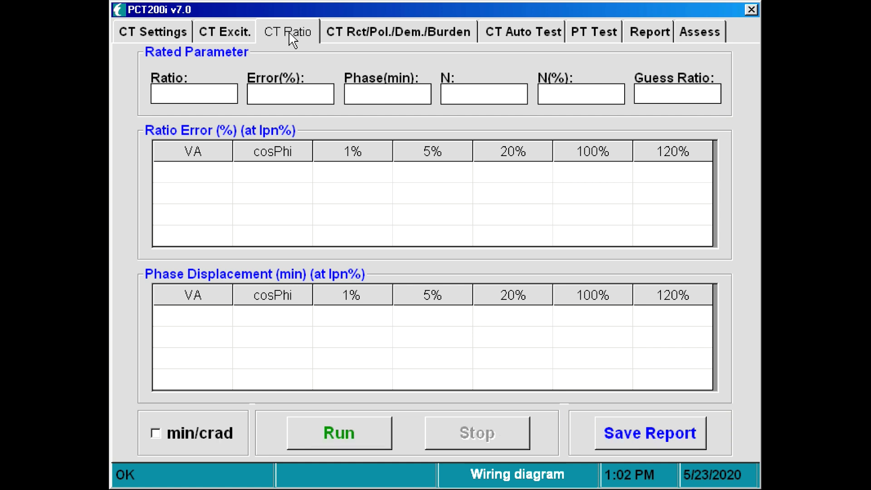
{"action": "left_click", "coordinate": [430, 32]}
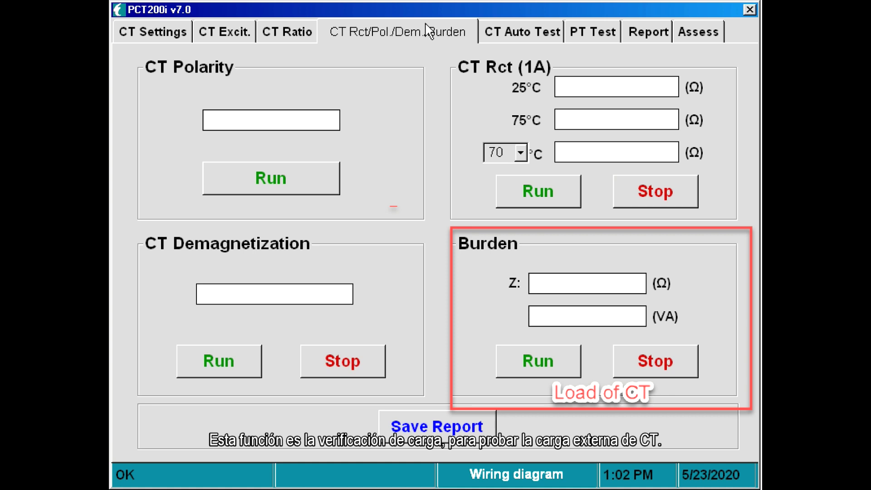
{"action": "left_click", "coordinate": [521, 34]}
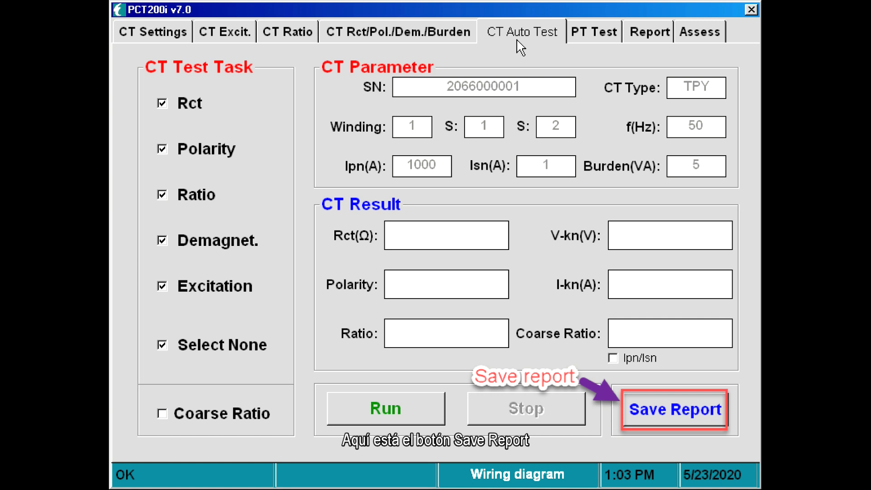
Review the PT test and report pages, including the options for synchronizing CT reports to a removable disk
{"action": "left_click", "coordinate": [606, 41]}
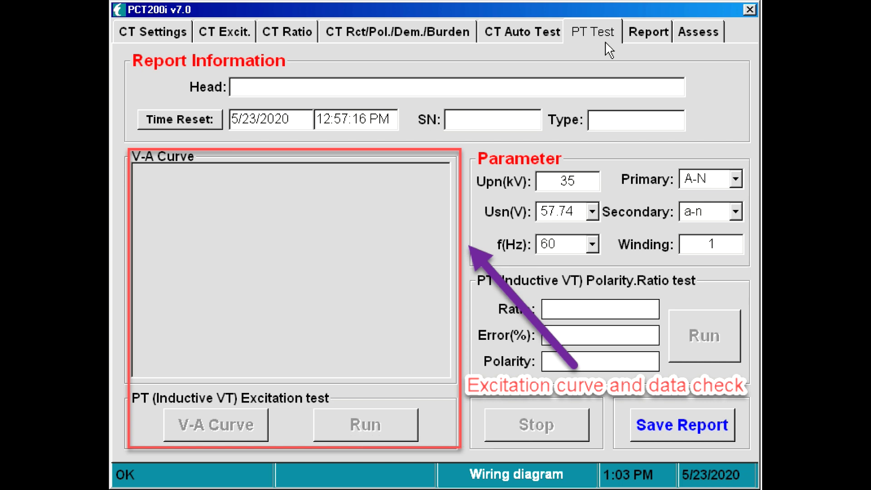
{"action": "left_click", "coordinate": [648, 31]}
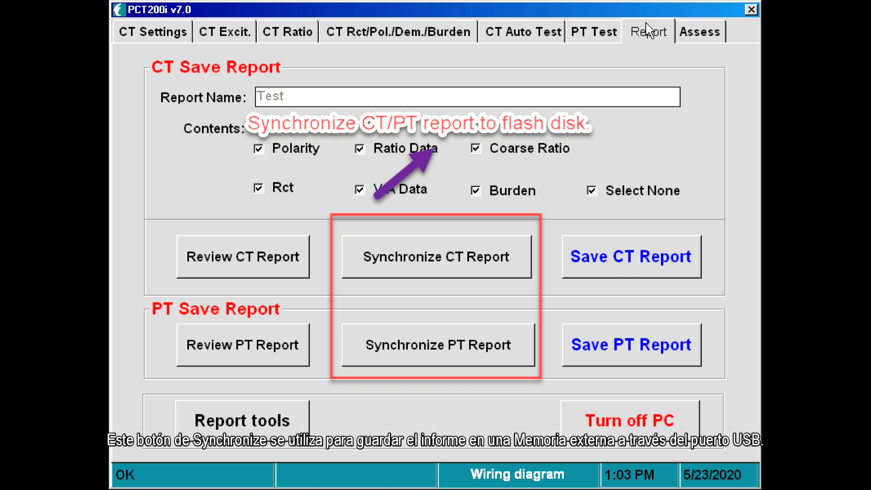
{"action": "left_click", "coordinate": [422, 258]}
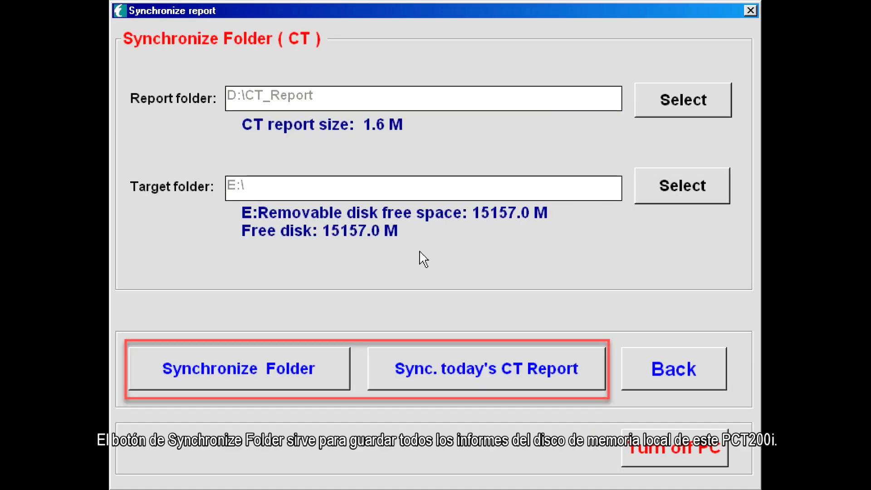
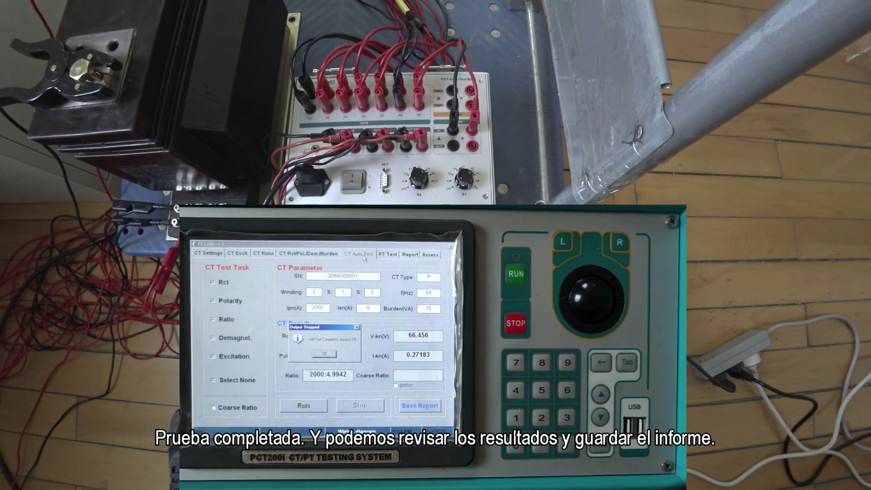
Dismiss the test completion notice and review the CT excitation, ratio, and Rct/polarity results
{"action": "key", "text": "Return"}
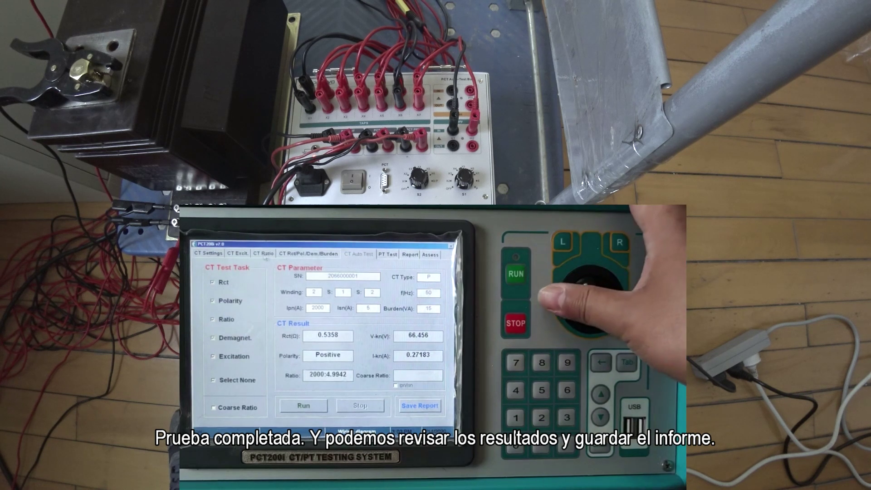
{"action": "left_click", "coordinate": [247, 254]}
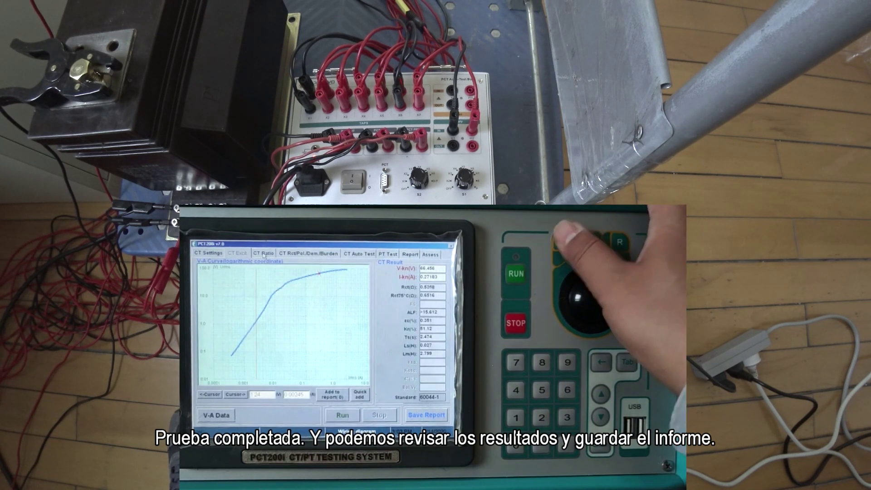
{"action": "left_click", "coordinate": [262, 255]}
{"action": "left_click", "coordinate": [285, 254]}
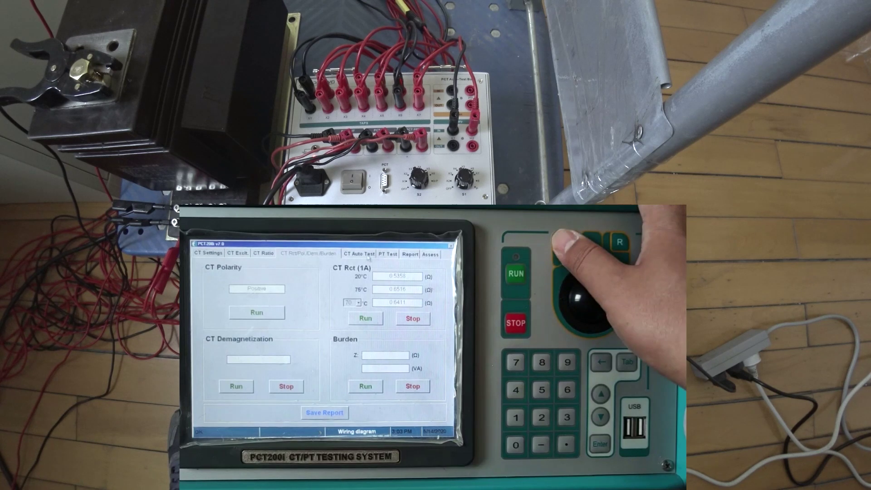
Return to the CT auto test results and save the report
{"action": "left_click", "coordinate": [368, 258]}
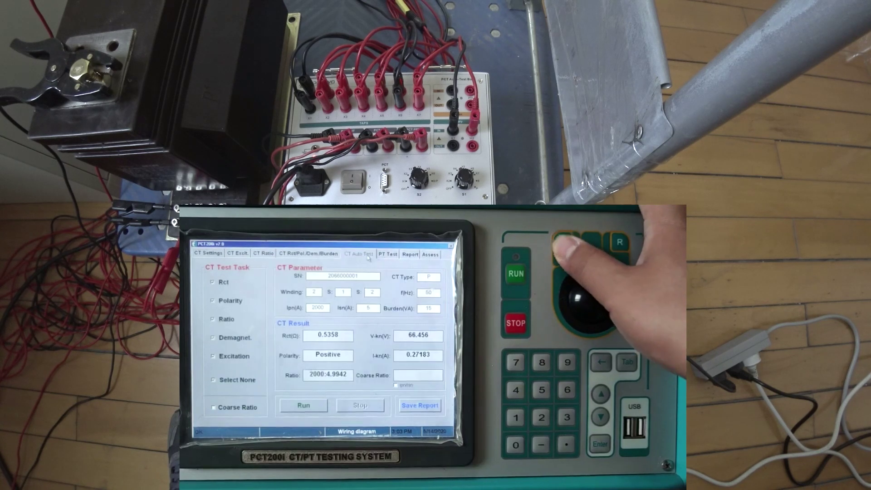
{"action": "left_click", "coordinate": [404, 405]}
{"action": "left_click", "coordinate": [387, 396]}
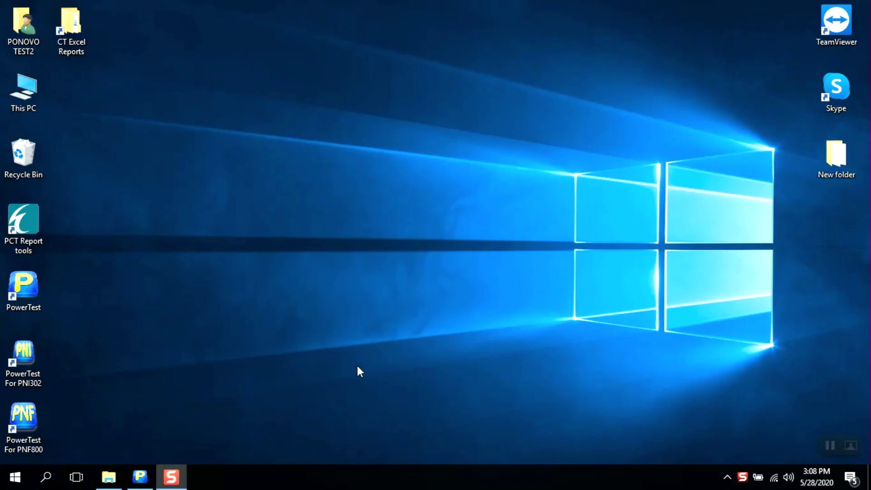
Switch to PCT Report tools and create a desktop shortcut to the CT reports
{"action": "double_click", "coordinate": [40, 235]}
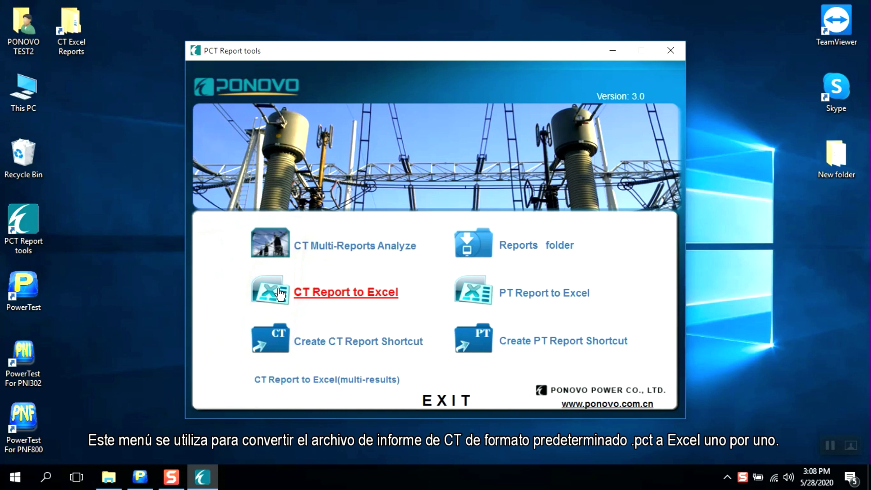
{"action": "left_click", "coordinate": [278, 340]}
{"action": "left_click", "coordinate": [488, 285]}
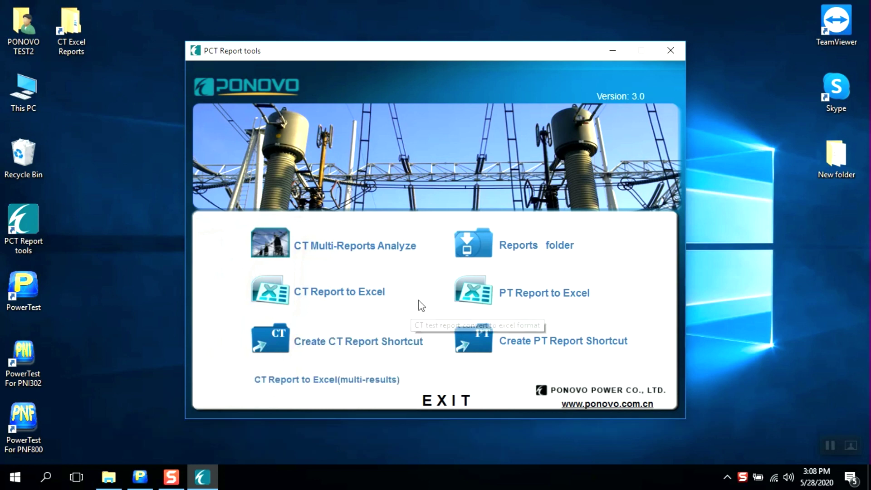
View the Reports folder from the report tools, and close it again
{"action": "left_click", "coordinate": [469, 246]}
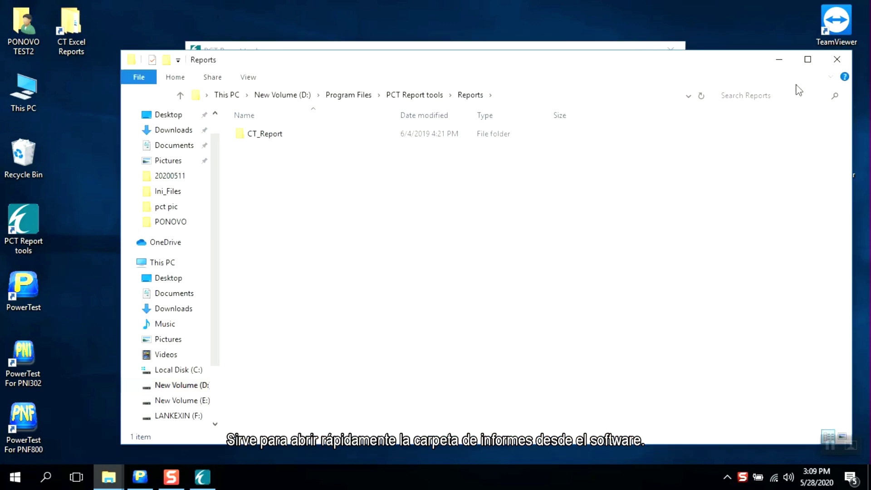
{"action": "left_click", "coordinate": [837, 59]}
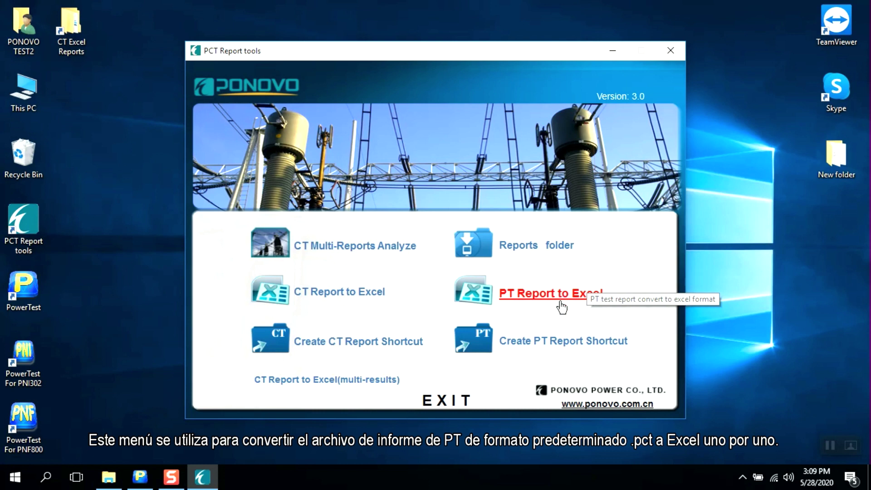
Create a desktop shortcut to the PT reports and locate it on the desktop
{"action": "left_click", "coordinate": [562, 341]}
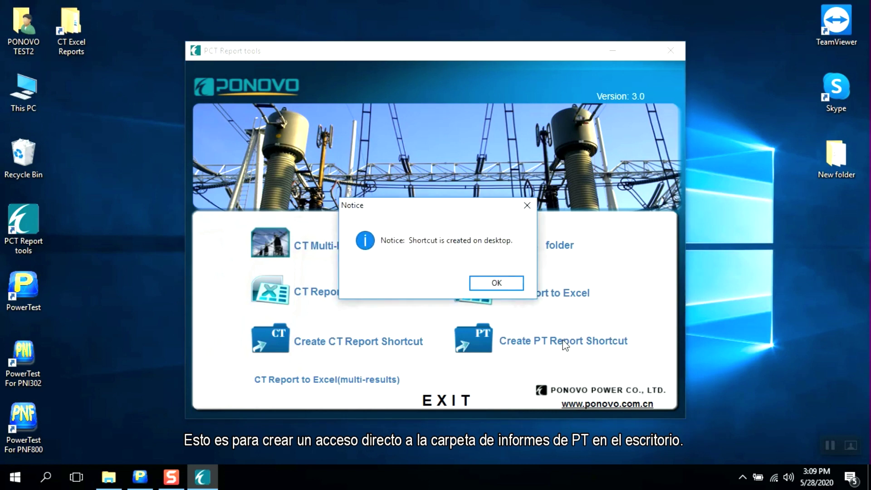
{"action": "left_click", "coordinate": [496, 282]}
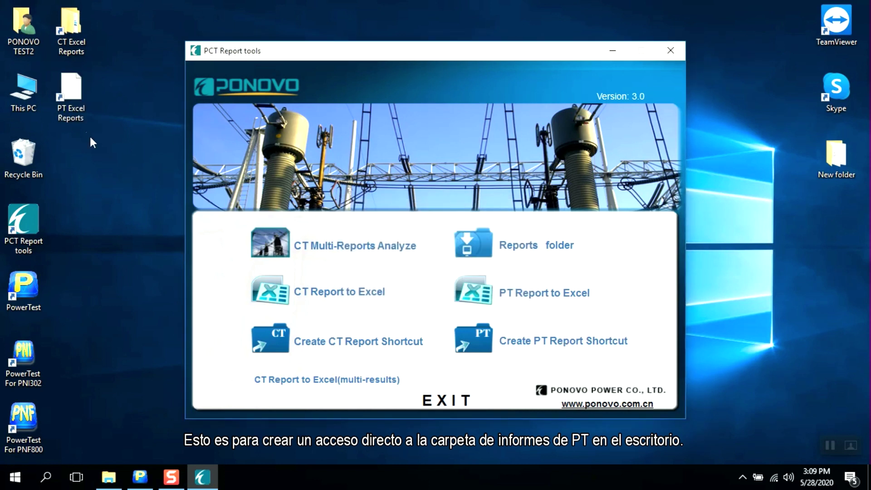
{"action": "left_click", "coordinate": [67, 100]}
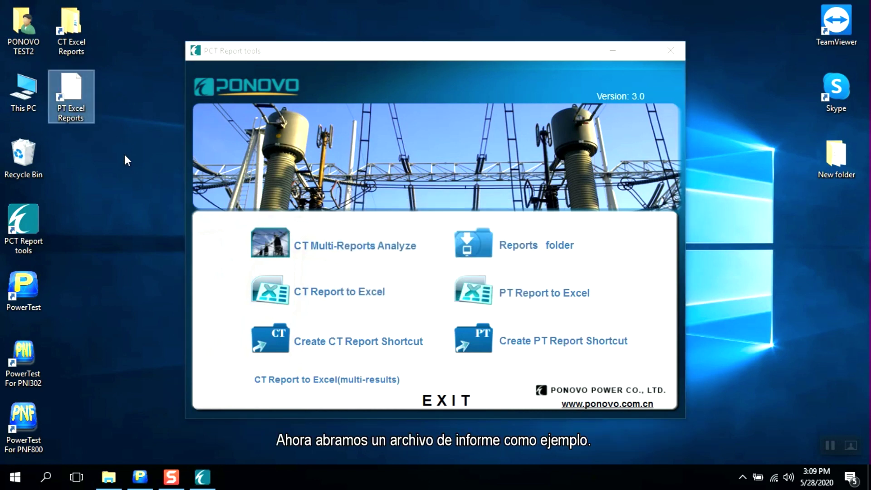
{"action": "left_click", "coordinate": [196, 228]}
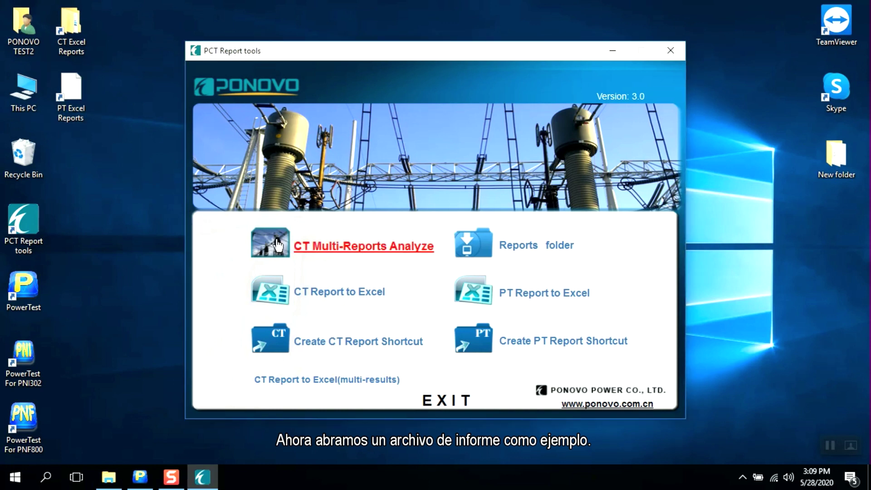
{"action": "left_click", "coordinate": [317, 247]}
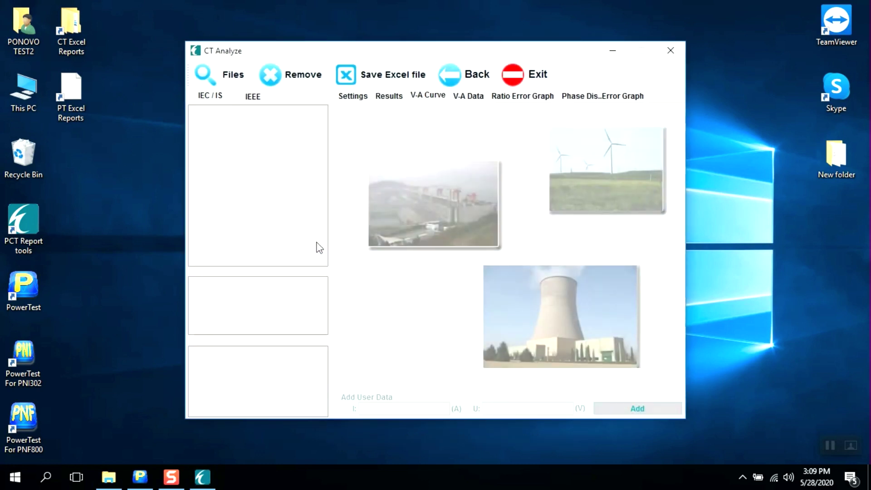
{"action": "left_click", "coordinate": [226, 85]}
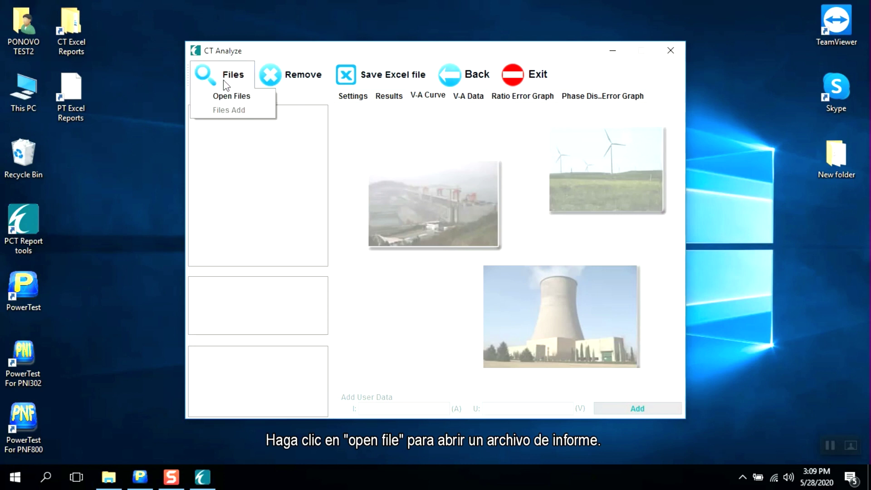
{"action": "left_click", "coordinate": [229, 96]}
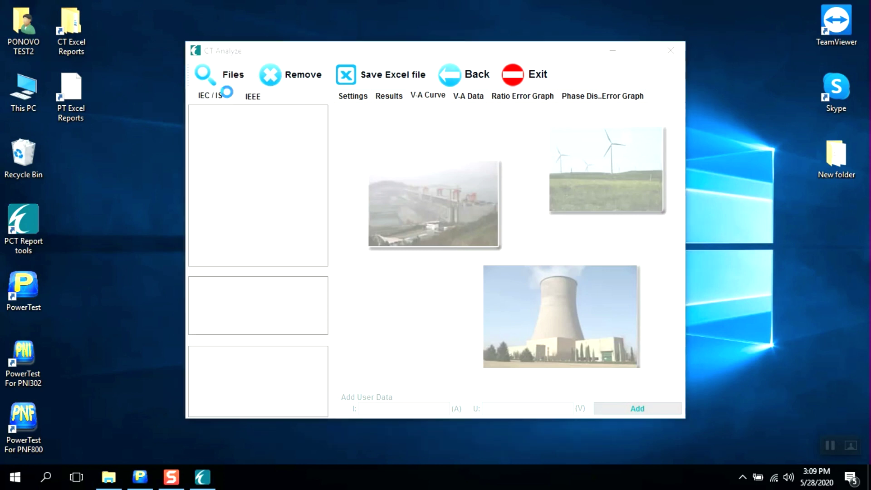
{"action": "double_click", "coordinate": [337, 154]}
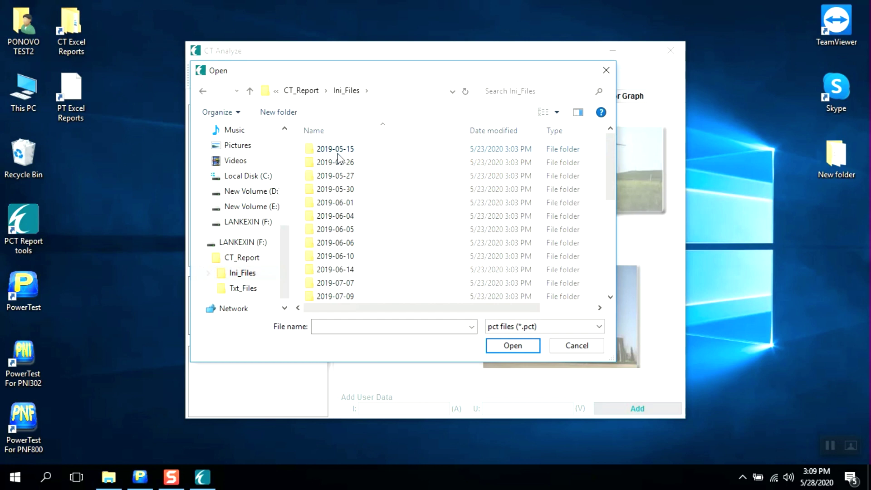
{"action": "scroll", "coordinate": [354, 228], "scroll_direction": "down", "scroll_amount": 4}
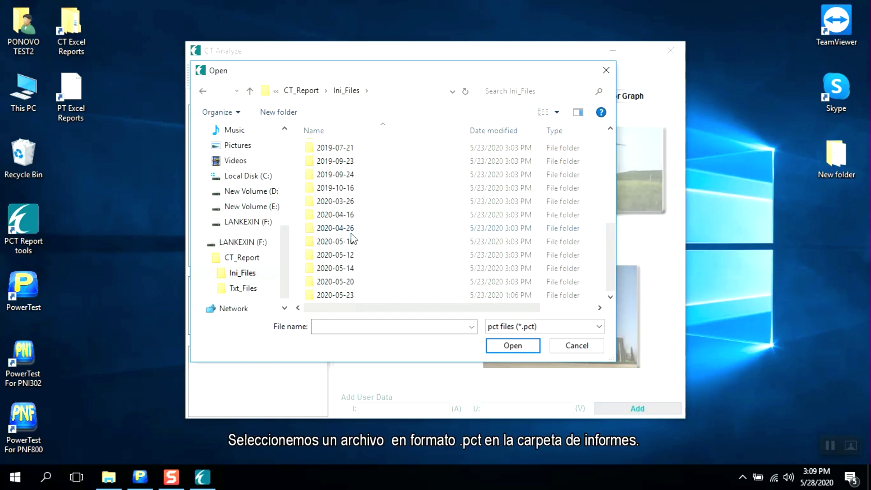
{"action": "double_click", "coordinate": [351, 229]}
{"action": "left_click", "coordinate": [399, 150]}
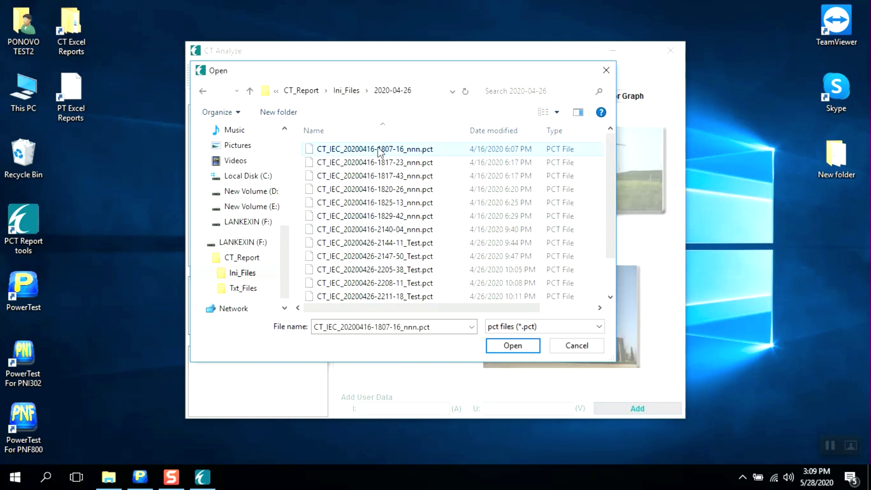
{"action": "double_click", "coordinate": [380, 150]}
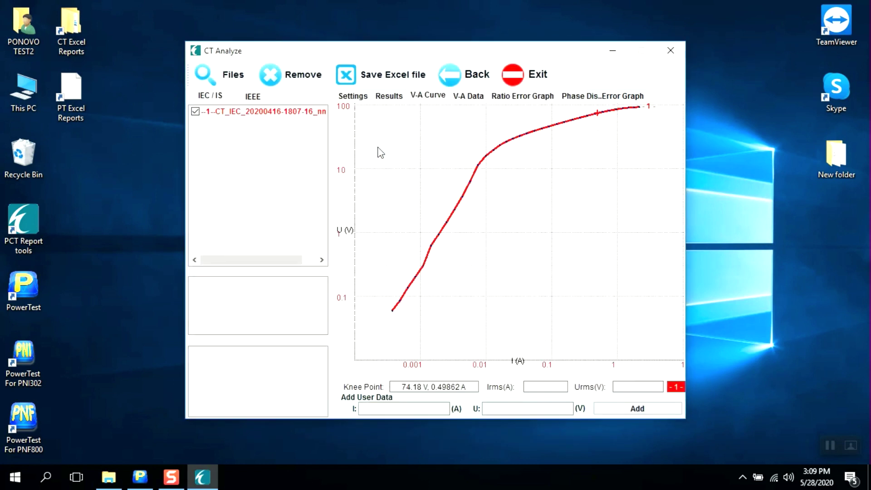
Display the configured test settings of the loaded CT report
{"action": "left_click", "coordinate": [363, 100]}
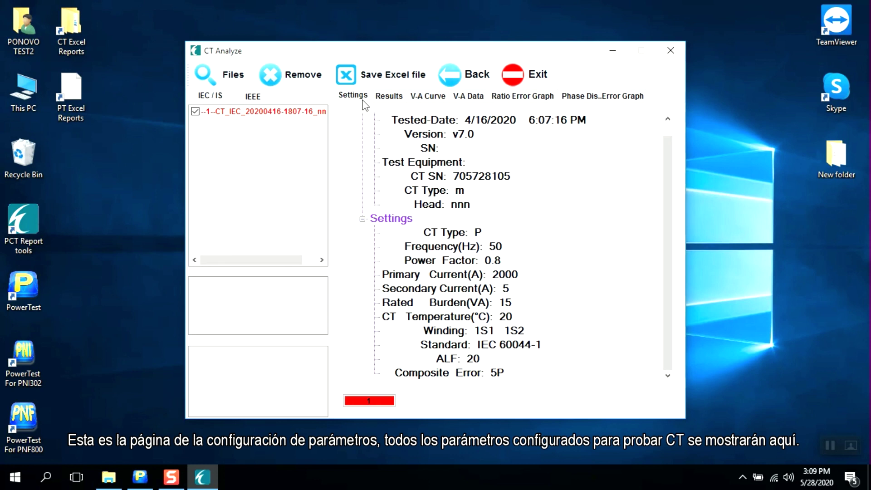
Review the loaded report's test results, V-A curve, V-A data, ratio error graph and phase displacement error graph
{"action": "left_click", "coordinate": [391, 96]}
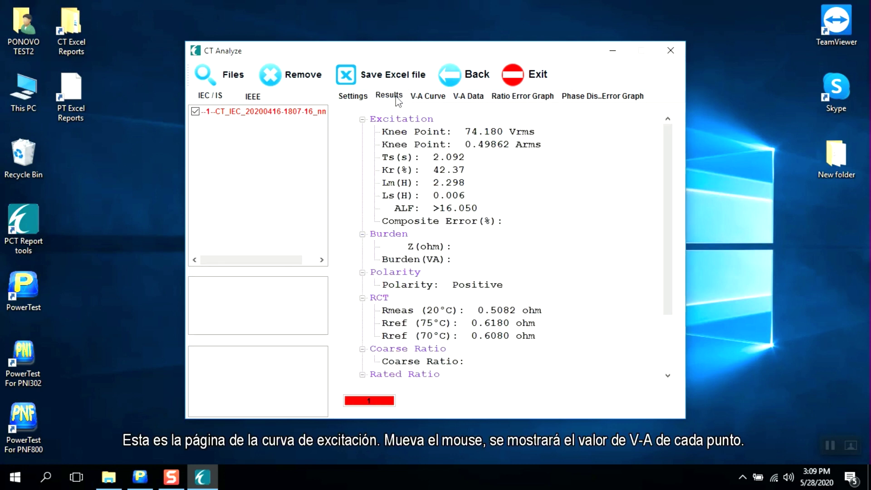
{"action": "left_click", "coordinate": [420, 96]}
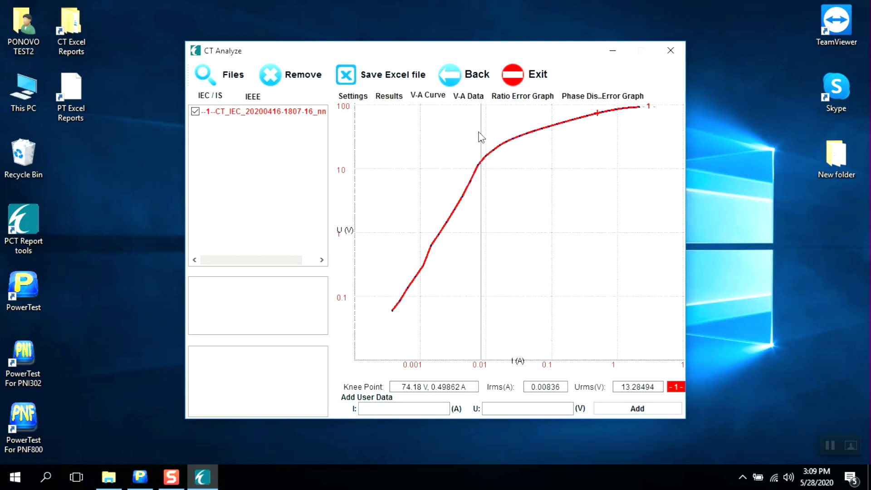
{"action": "left_click", "coordinate": [477, 97]}
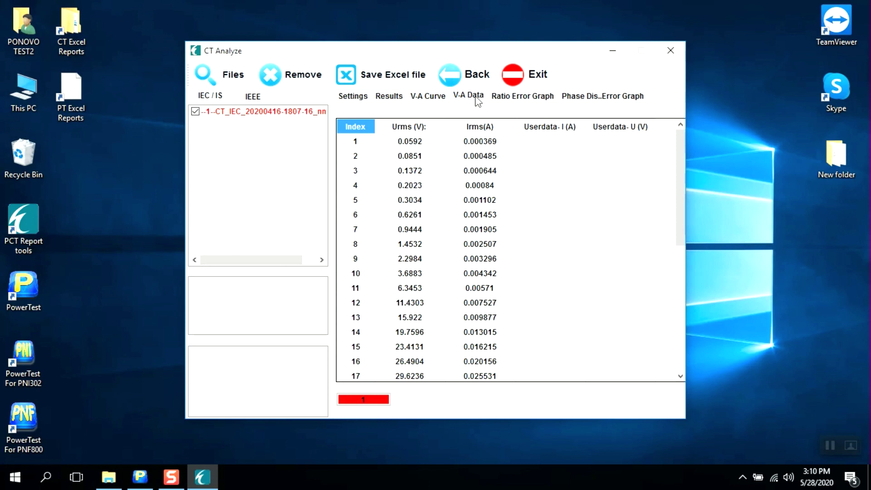
{"action": "left_click", "coordinate": [498, 97]}
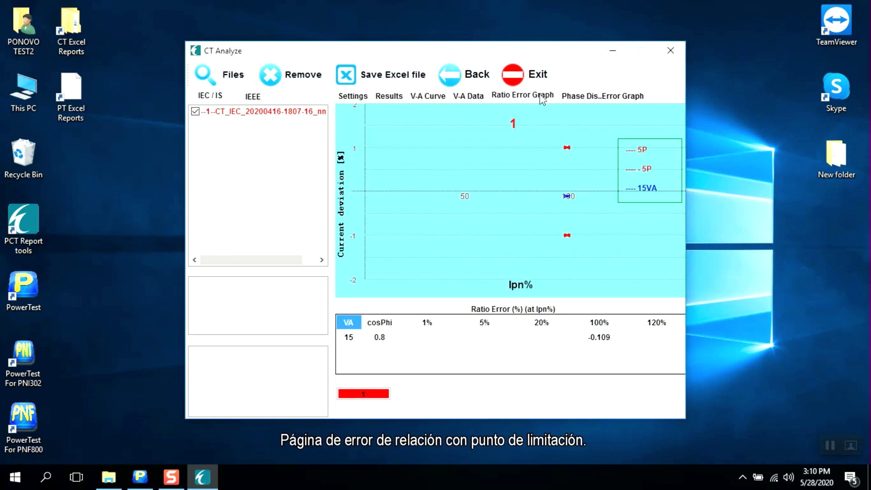
{"action": "left_click", "coordinate": [569, 98]}
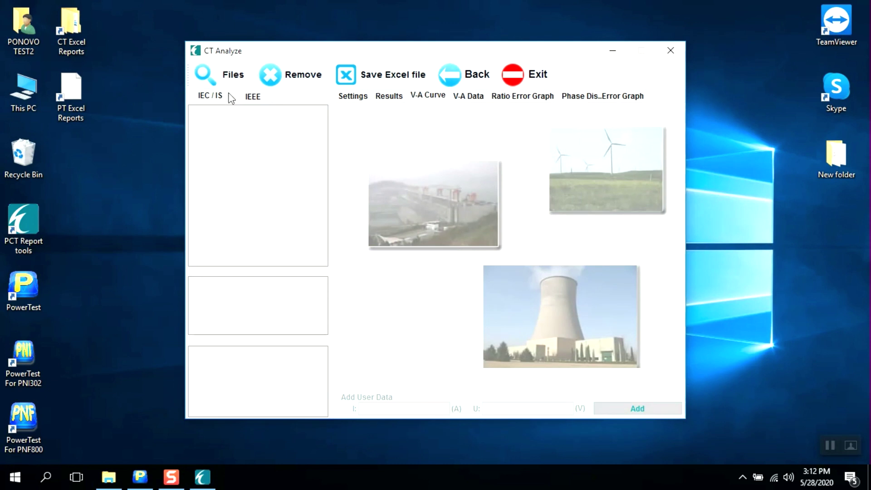
Load the six CT_IEC_20200416 reports from 1807-16_nnn.pct through 1829-42_nnn.pct in the 2020-04-26 folder for simultaneous analysis
{"action": "left_click", "coordinate": [225, 84]}
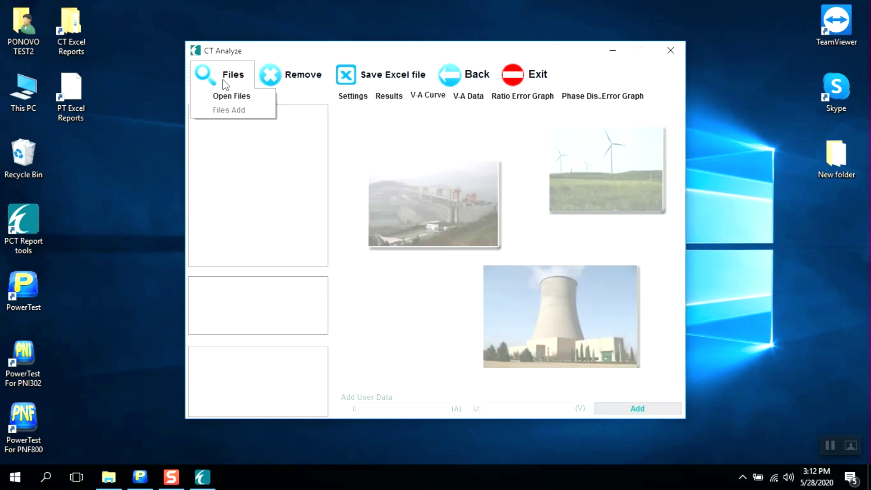
{"action": "left_click", "coordinate": [232, 96]}
{"action": "left_click", "coordinate": [351, 148]}
{"action": "left_click", "coordinate": [360, 163], "text": "ctrl"}
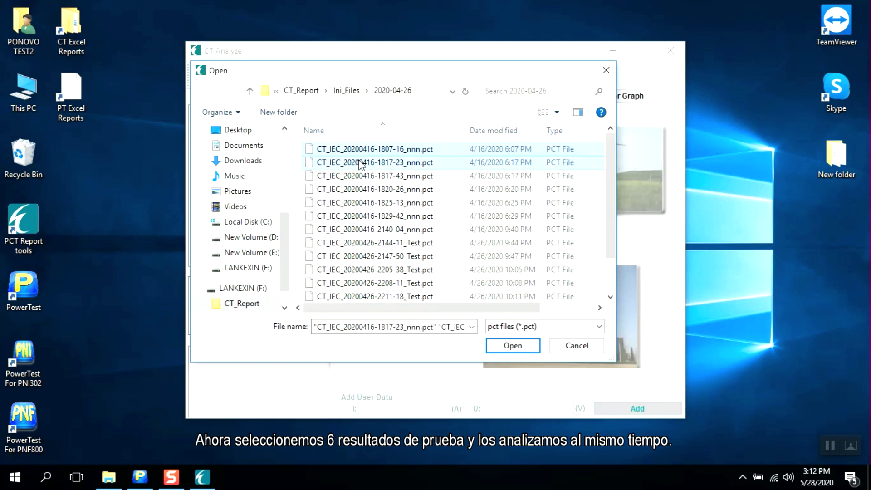
{"action": "left_click", "coordinate": [363, 176], "text": "ctrl"}
{"action": "left_click", "coordinate": [370, 189], "text": "ctrl"}
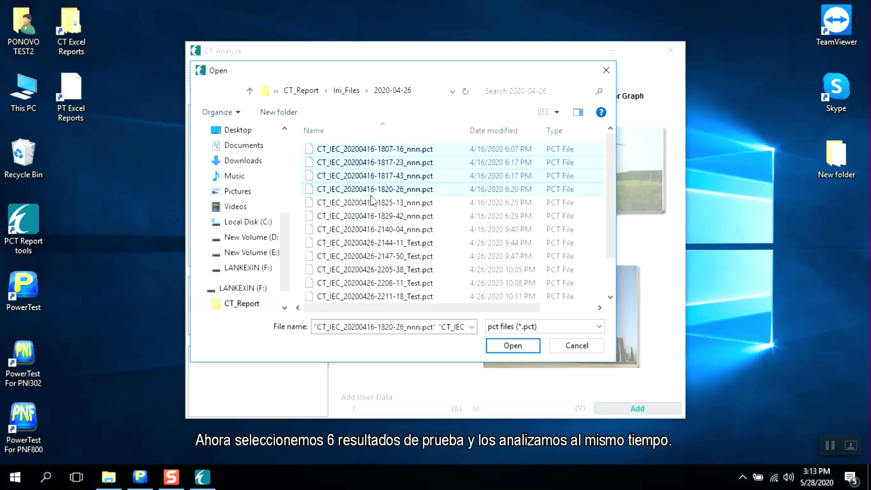
{"action": "left_click", "coordinate": [372, 203], "text": "ctrl"}
{"action": "left_click", "coordinate": [378, 217], "text": "ctrl"}
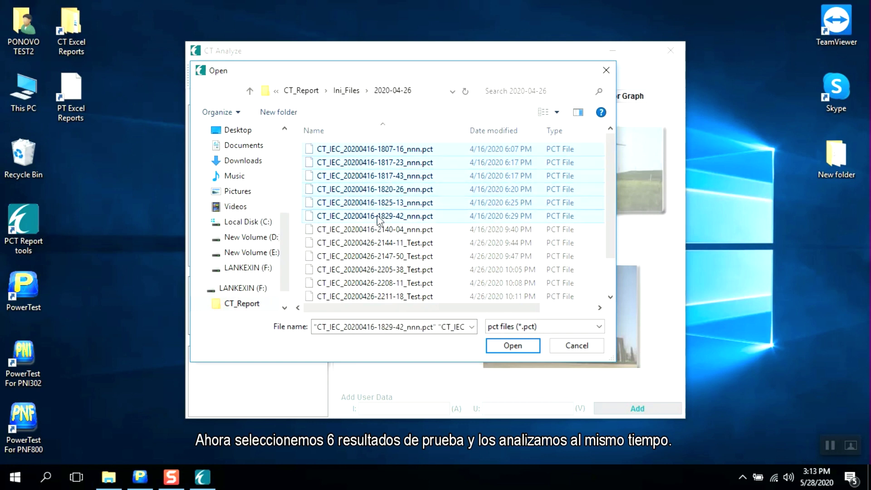
{"action": "left_click", "coordinate": [509, 347]}
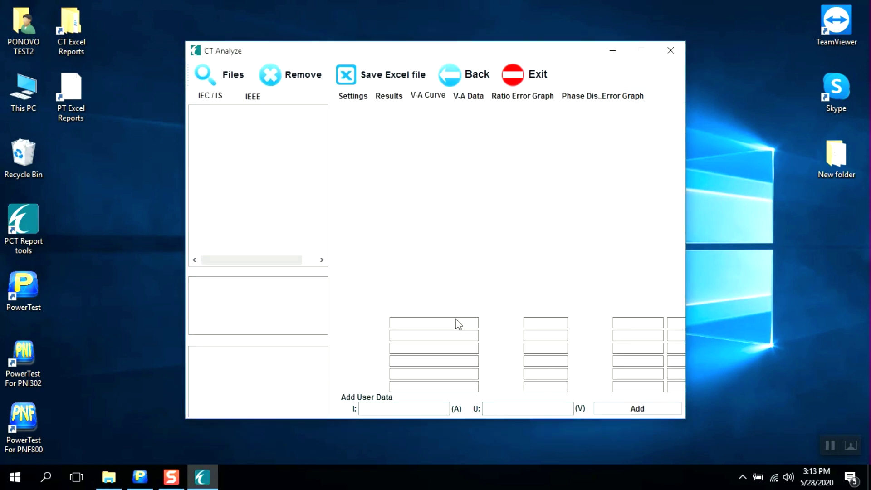
Display the configured test settings of each loaded report, going through reports 1 to 6
{"action": "left_click", "coordinate": [354, 97]}
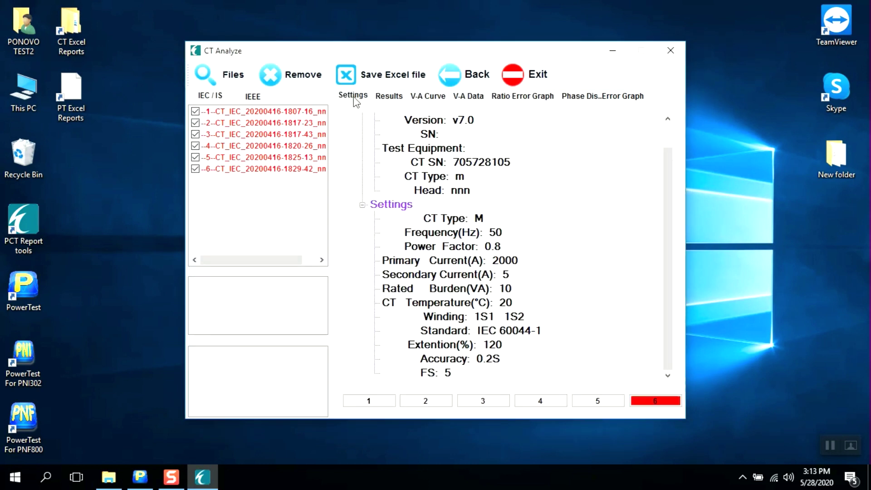
{"action": "left_click", "coordinate": [368, 399]}
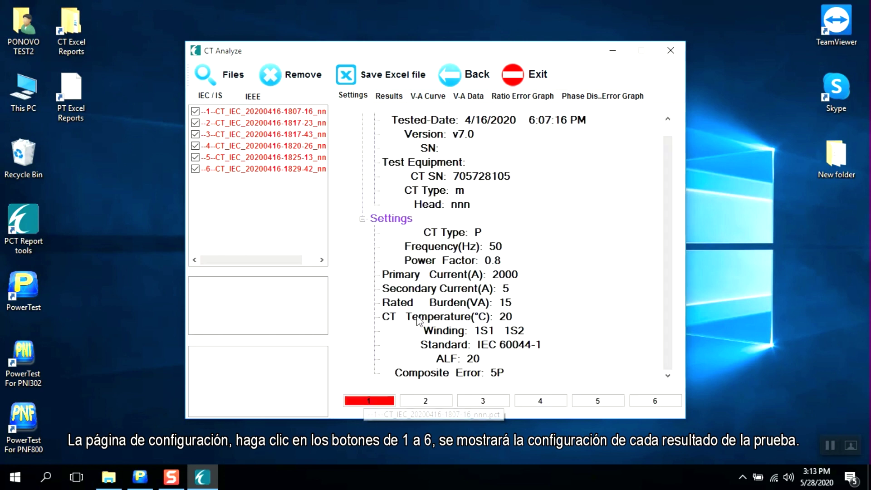
{"action": "left_click", "coordinate": [427, 401]}
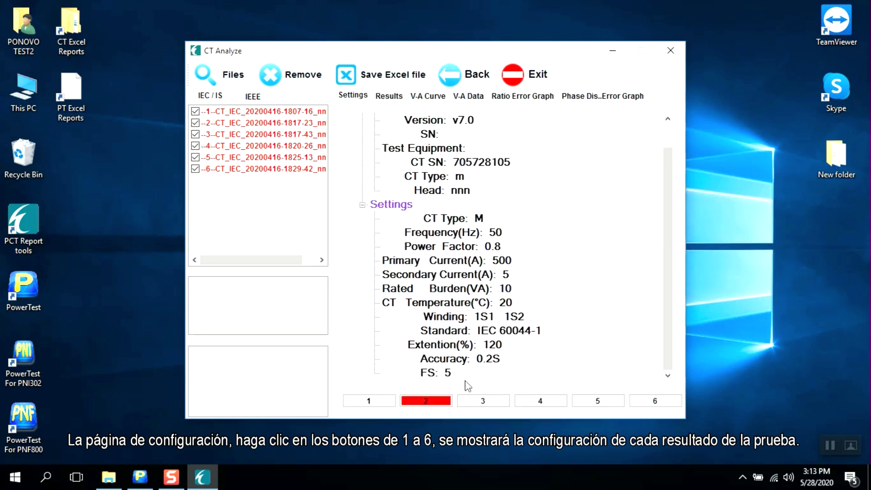
{"action": "left_click", "coordinate": [481, 400]}
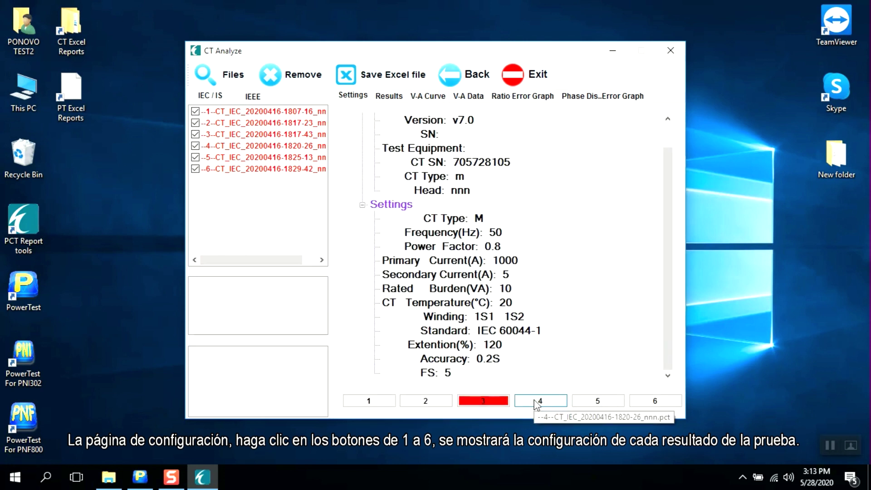
{"action": "left_click", "coordinate": [538, 401]}
{"action": "left_click", "coordinate": [597, 400]}
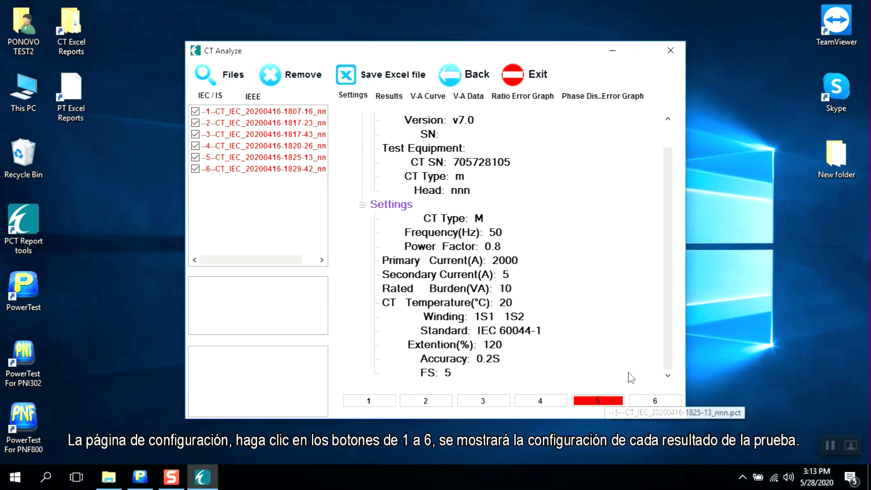
{"action": "left_click", "coordinate": [646, 399]}
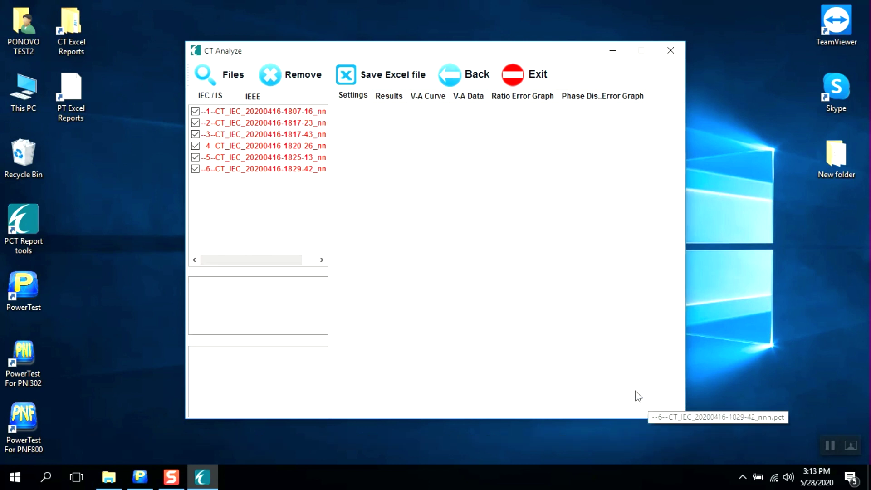
View the test results, followed by the V-A curves of all six reports in one graph
{"action": "left_click", "coordinate": [394, 101]}
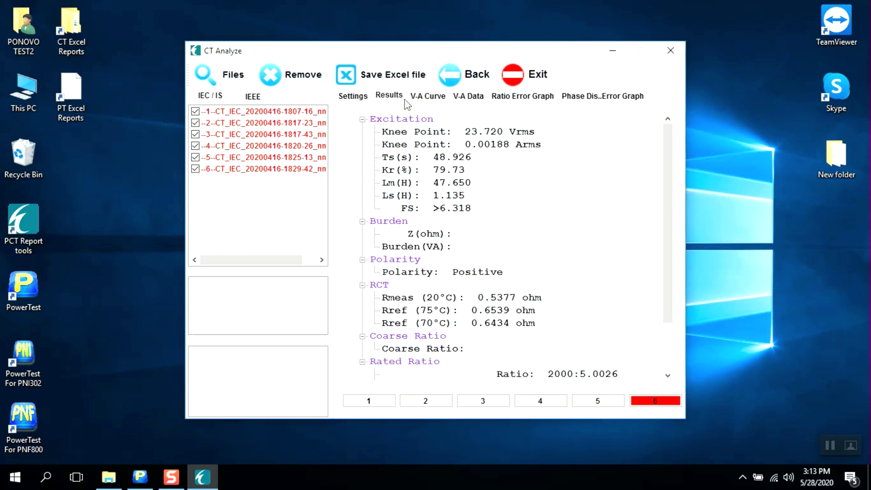
{"action": "left_click", "coordinate": [422, 99]}
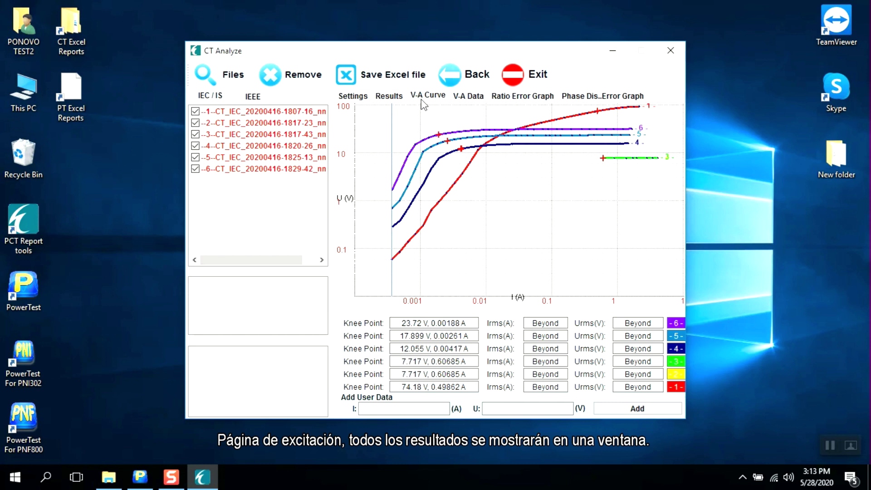
Check the V-A data table of each loaded report, going through reports 1 to 6
{"action": "left_click", "coordinate": [457, 103]}
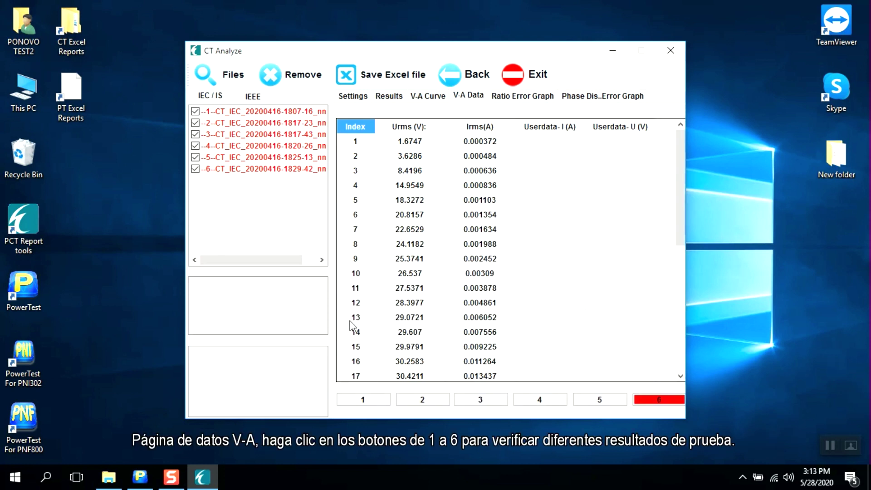
{"action": "left_click", "coordinate": [363, 398]}
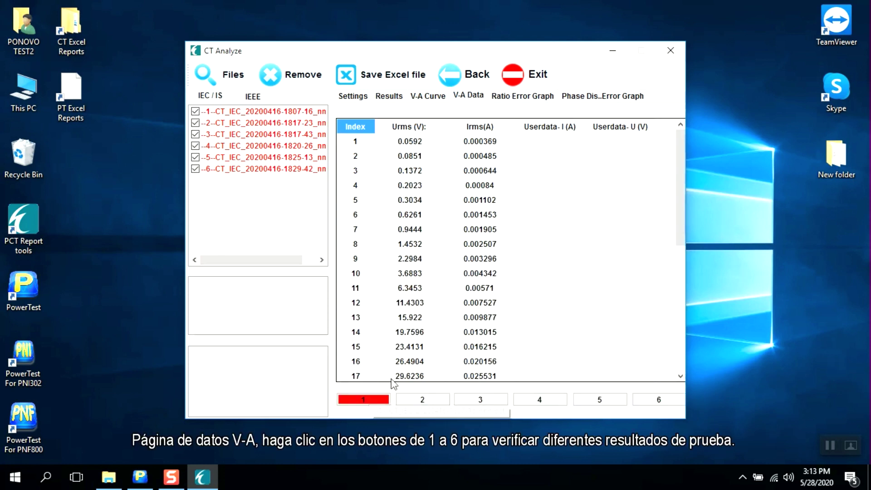
{"action": "left_click", "coordinate": [422, 400]}
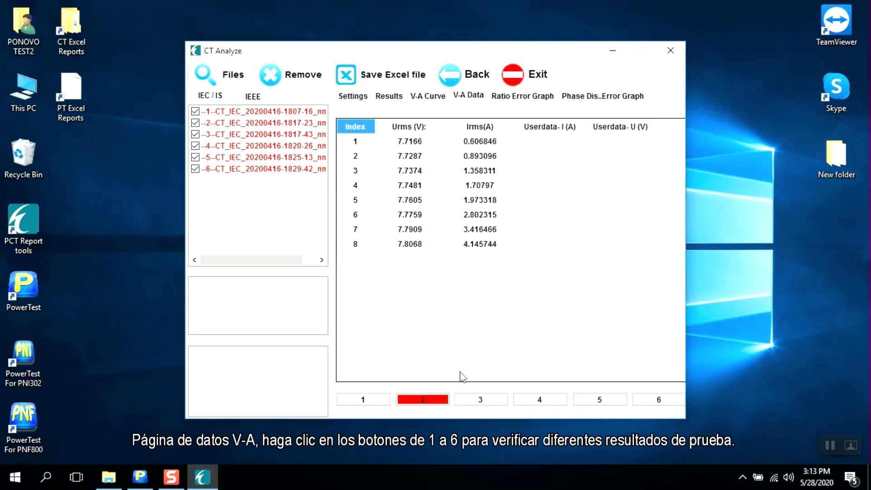
{"action": "left_click", "coordinate": [482, 398]}
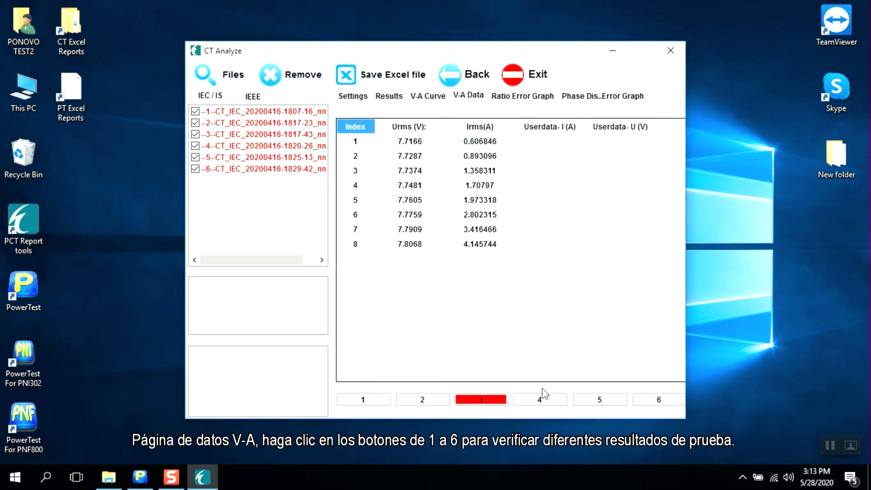
{"action": "left_click", "coordinate": [547, 398]}
{"action": "left_click", "coordinate": [602, 398]}
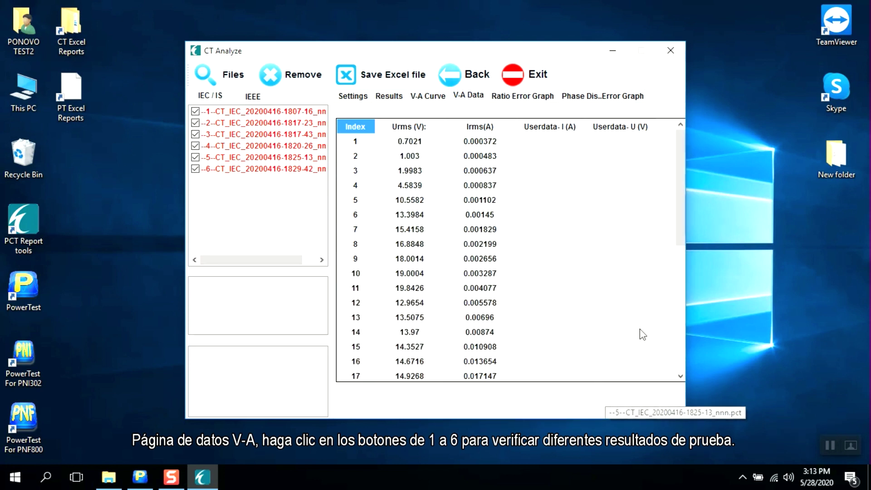
{"action": "left_click", "coordinate": [658, 399]}
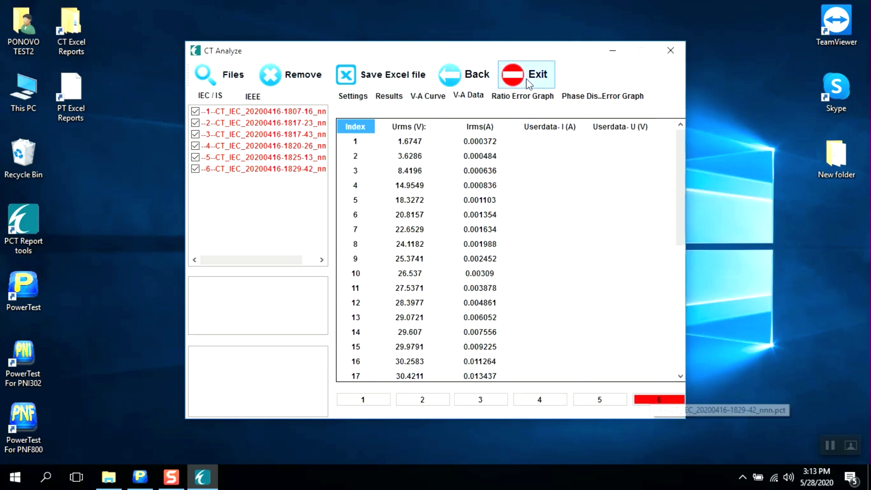
View the ratio error graphs, including those of reports 1 and 2, and then the phase displacement error graph
{"action": "left_click", "coordinate": [522, 96]}
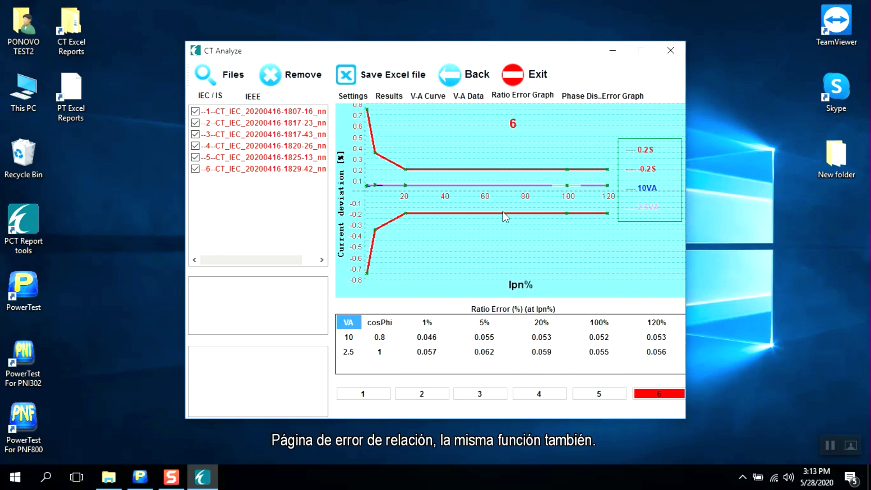
{"action": "left_click", "coordinate": [376, 393]}
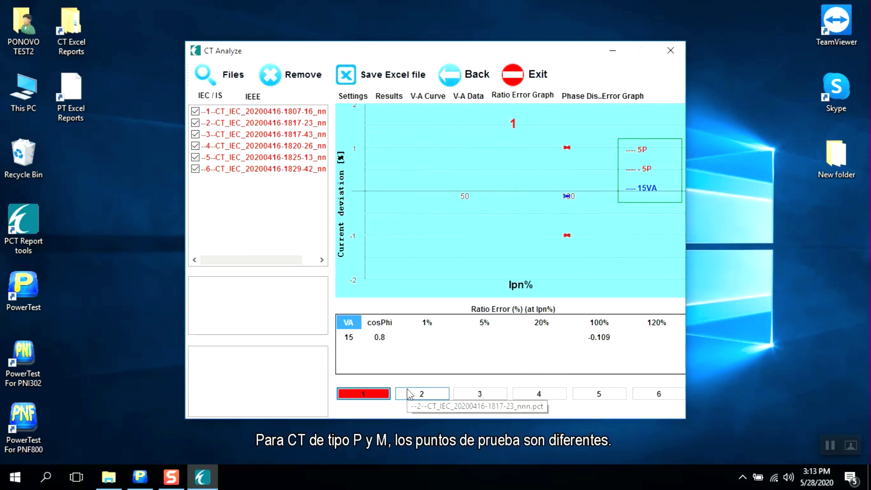
{"action": "left_click", "coordinate": [422, 393]}
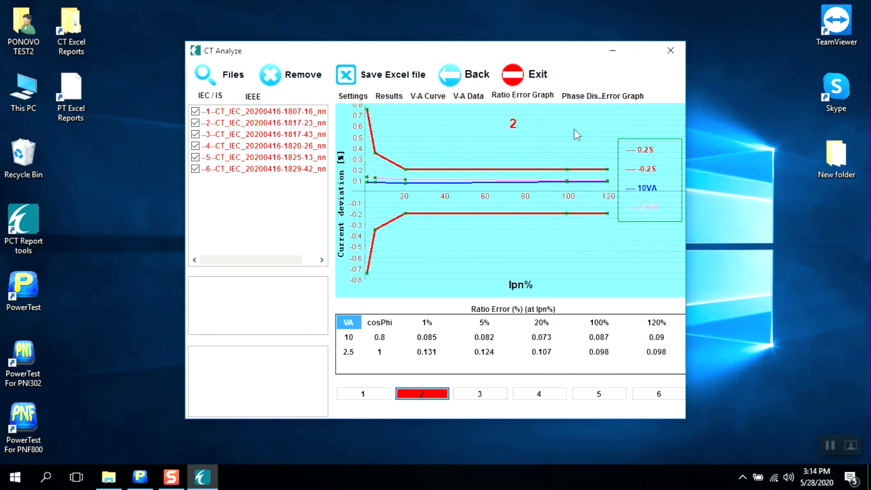
{"action": "left_click", "coordinate": [589, 97]}
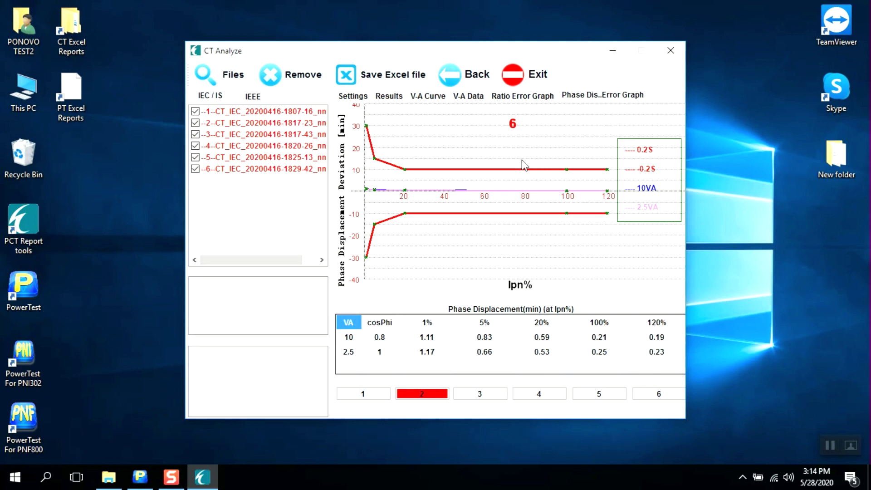
Save the six loaded CT reports together as an Excel file
{"action": "left_click", "coordinate": [394, 86]}
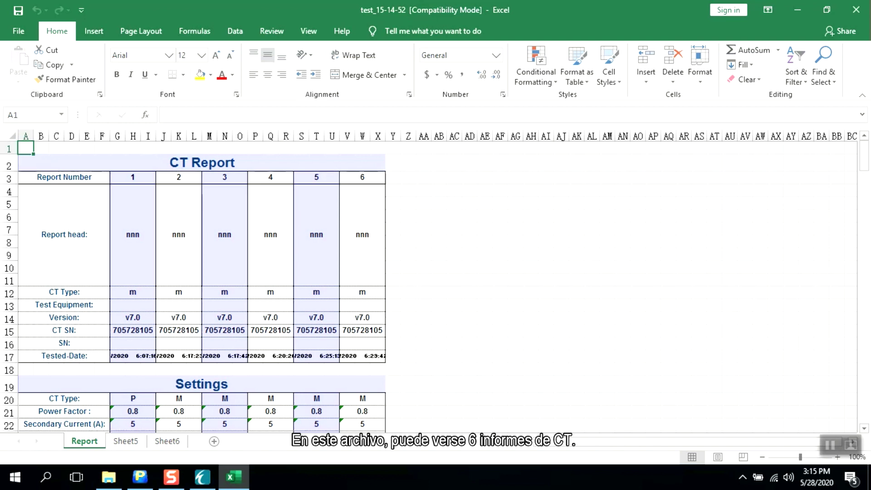
Examine the report heads and test settings of the six CT reports in the exported workbook
{"action": "left_click", "coordinate": [864, 428]}
{"action": "left_click", "coordinate": [864, 428]}
{"action": "left_click", "coordinate": [864, 428]}
{"action": "left_click", "coordinate": [865, 429]}
{"action": "left_click", "coordinate": [865, 428]}
{"action": "left_click", "coordinate": [864, 428]}
{"action": "left_click", "coordinate": [865, 428]}
{"action": "left_click", "coordinate": [865, 428]}
{"action": "left_click", "coordinate": [864, 428]}
{"action": "left_click", "coordinate": [865, 428]}
{"action": "left_click", "coordinate": [864, 428]}
{"action": "left_click", "coordinate": [864, 428]}
{"action": "left_click", "coordinate": [864, 429]}
{"action": "left_click", "coordinate": [864, 428]}
{"action": "left_click", "coordinate": [864, 428]}
{"action": "left_click", "coordinate": [864, 429]}
{"action": "left_click", "coordinate": [864, 428]}
{"action": "left_click", "coordinate": [864, 429]}
{"action": "left_click", "coordinate": [864, 428]}
{"action": "left_click", "coordinate": [864, 428]}
{"action": "left_click", "coordinate": [864, 429]}
{"action": "left_click", "coordinate": [865, 429]}
{"action": "left_click", "coordinate": [864, 428]}
{"action": "left_click", "coordinate": [865, 429]}
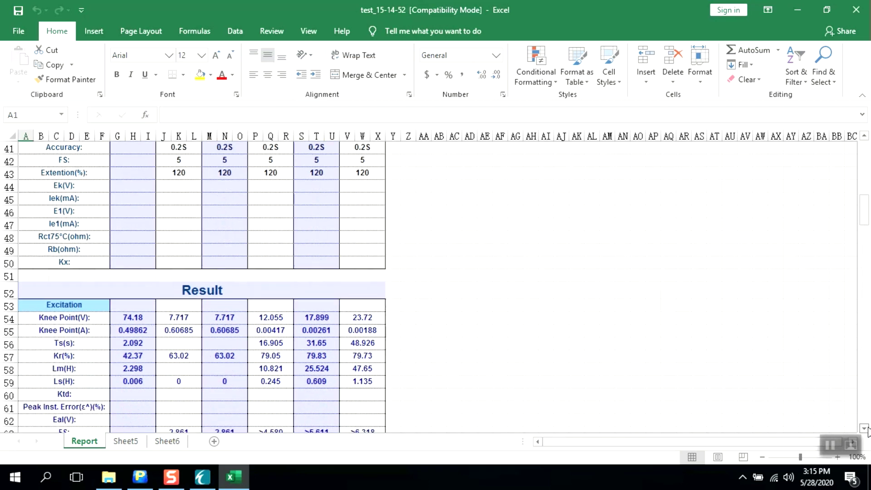
Examine the Result section of the six reports, covering excitation, rated ratio, polarity and winding resistance
{"action": "left_click", "coordinate": [865, 429]}
{"action": "left_click", "coordinate": [864, 429]}
{"action": "left_click", "coordinate": [864, 429]}
{"action": "left_click", "coordinate": [864, 428]}
{"action": "left_click", "coordinate": [864, 428]}
{"action": "left_click", "coordinate": [864, 428]}
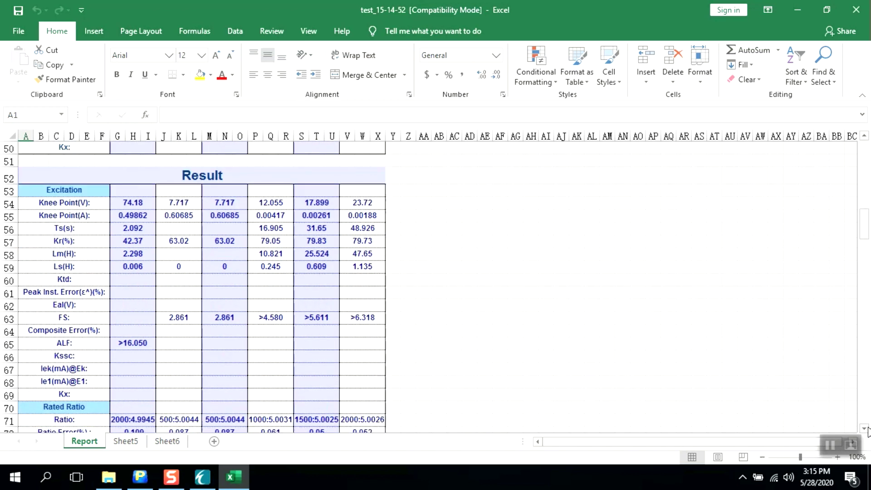
{"action": "left_click", "coordinate": [864, 428]}
{"action": "left_click", "coordinate": [864, 428]}
{"action": "left_click", "coordinate": [864, 428]}
{"action": "left_click", "coordinate": [865, 428]}
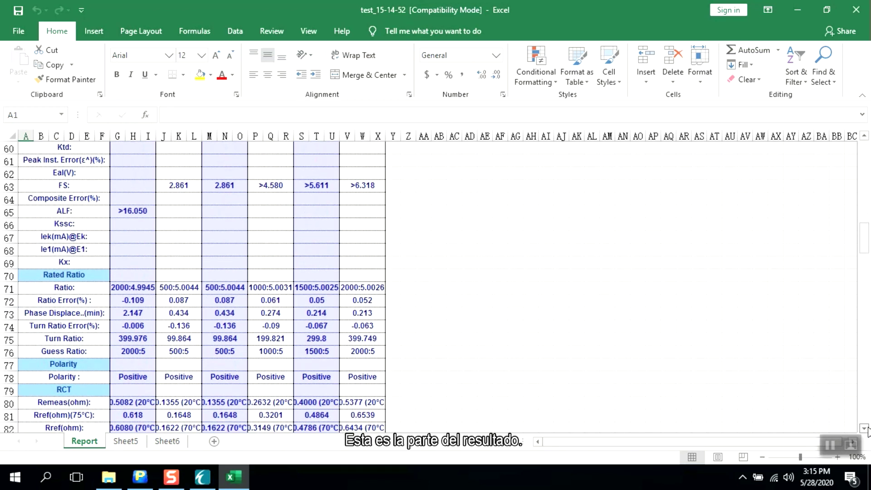
{"action": "left_click", "coordinate": [864, 428]}
{"action": "left_click", "coordinate": [864, 429]}
{"action": "left_click", "coordinate": [864, 428]}
{"action": "left_click", "coordinate": [864, 428]}
{"action": "left_click", "coordinate": [864, 428]}
{"action": "left_click", "coordinate": [865, 428]}
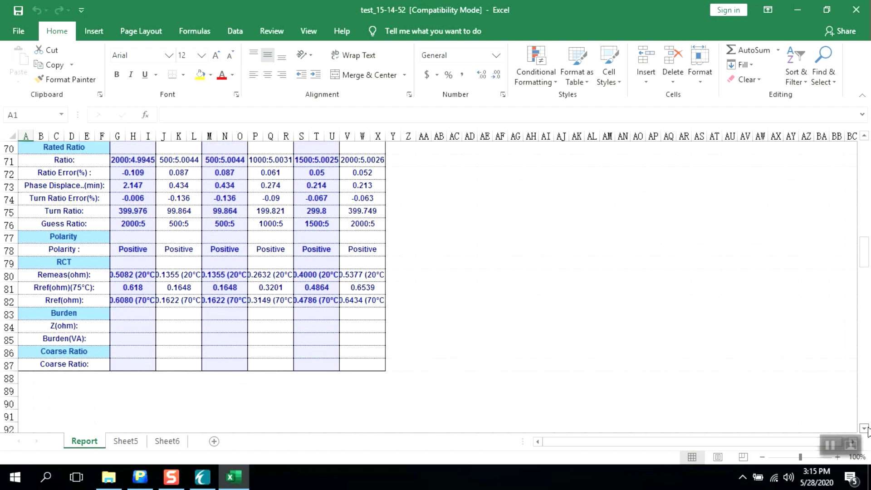
Examine the excitation characteristic V-A data of the six reports down to the User Data tables
{"action": "left_click", "coordinate": [864, 429]}
{"action": "left_click", "coordinate": [865, 429]}
{"action": "left_click", "coordinate": [864, 428]}
{"action": "left_click", "coordinate": [864, 428]}
{"action": "left_click", "coordinate": [865, 428]}
{"action": "left_click", "coordinate": [864, 428]}
{"action": "left_click", "coordinate": [864, 429]}
{"action": "left_click", "coordinate": [864, 428]}
{"action": "left_click", "coordinate": [864, 428]}
{"action": "left_click", "coordinate": [865, 428]}
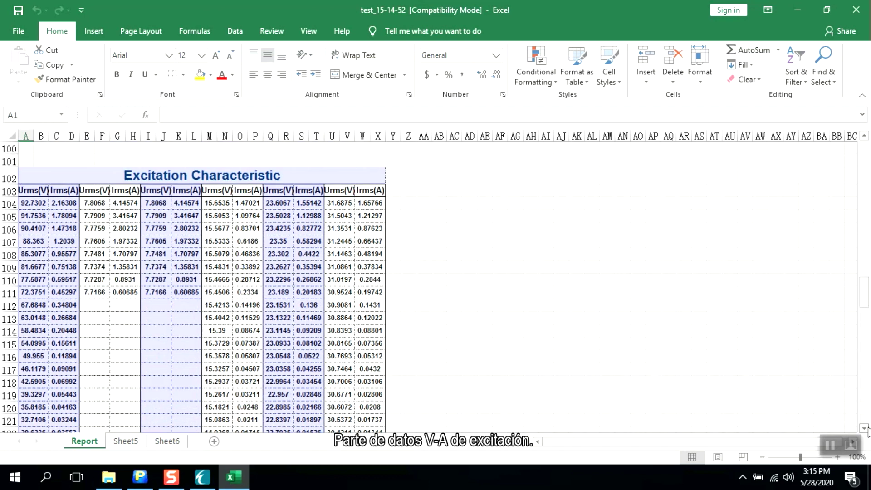
{"action": "left_click", "coordinate": [864, 429]}
{"action": "left_click", "coordinate": [865, 428]}
{"action": "left_click", "coordinate": [864, 429]}
{"action": "left_click", "coordinate": [865, 428]}
{"action": "left_click", "coordinate": [864, 428]}
{"action": "left_click", "coordinate": [864, 428]}
{"action": "left_click", "coordinate": [864, 428]}
{"action": "left_click", "coordinate": [864, 428]}
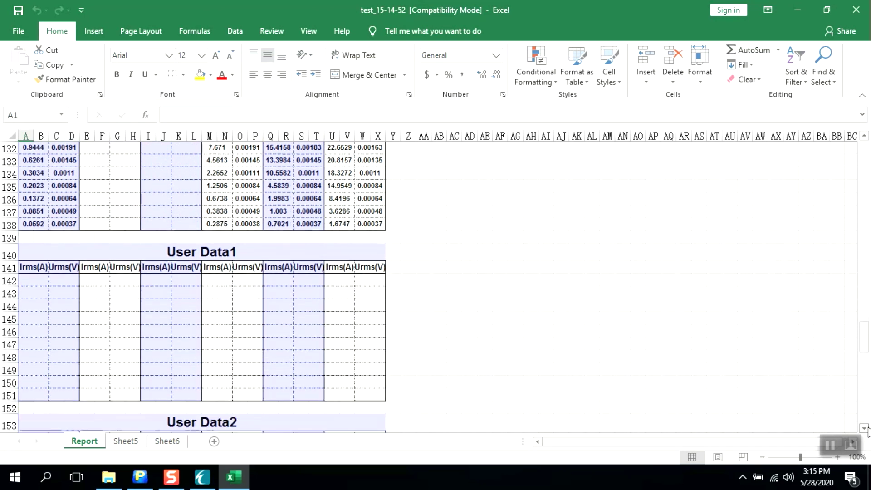
View the combined excitation curves with their knee points at the end of the report and close the workbook
{"action": "left_click", "coordinate": [865, 429]}
{"action": "left_click", "coordinate": [864, 429]}
{"action": "left_click", "coordinate": [864, 429]}
{"action": "left_click", "coordinate": [864, 428]}
{"action": "scroll", "coordinate": [868, 430], "scroll_direction": "down", "scroll_amount": 5}
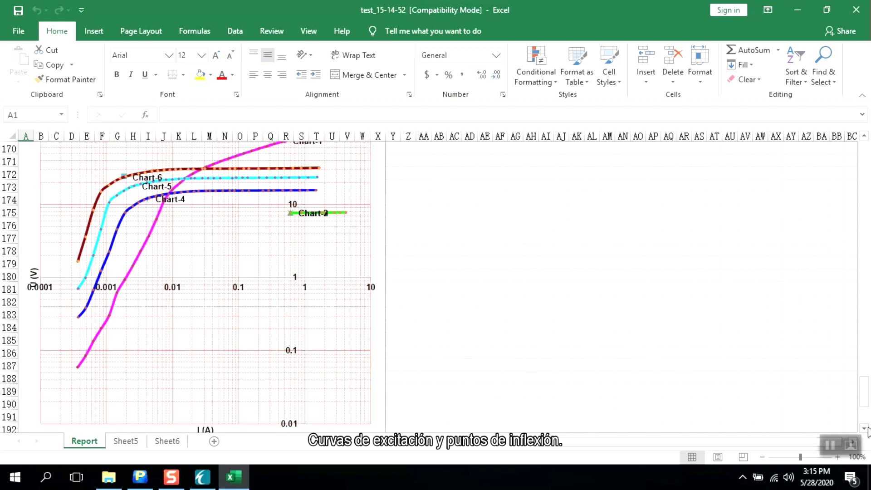
{"action": "scroll", "coordinate": [867, 430], "scroll_direction": "down", "scroll_amount": 3}
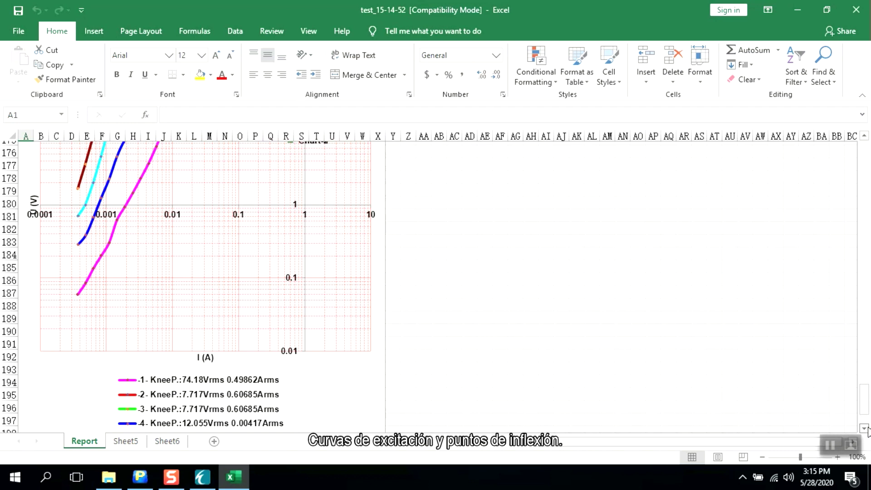
{"action": "scroll", "coordinate": [868, 430], "scroll_direction": "down", "scroll_amount": 1}
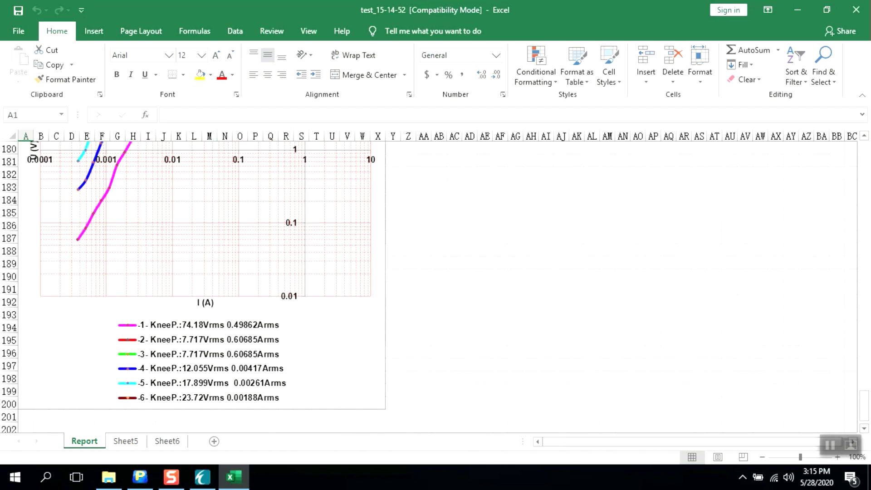
{"action": "left_click", "coordinate": [862, 5]}
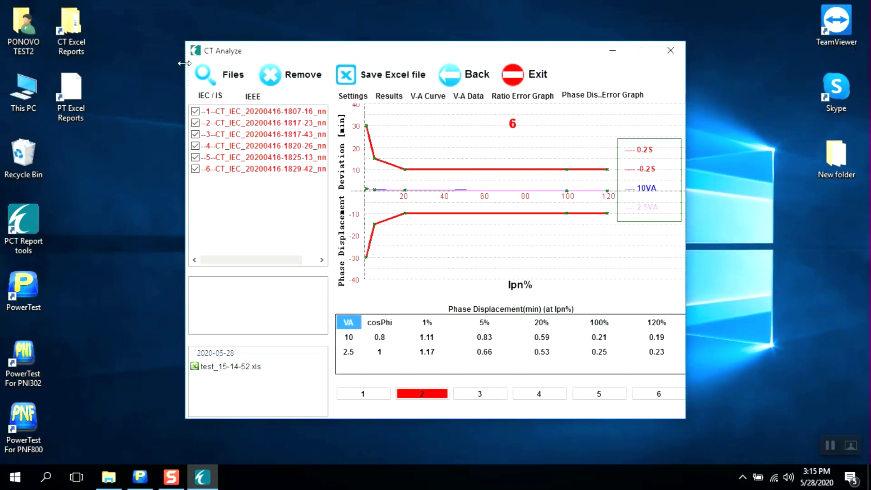
Open test_15-14-52 from the 2020-05-28 subfolder of the desktop's CT Excel Reports folder, and close the workbook and folder again
{"action": "double_click", "coordinate": [70, 31]}
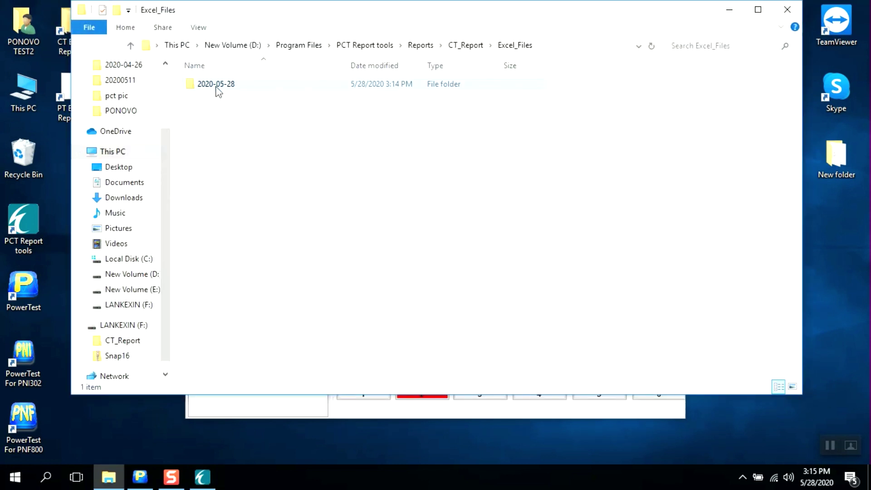
{"action": "double_click", "coordinate": [219, 88]}
{"action": "double_click", "coordinate": [220, 90]}
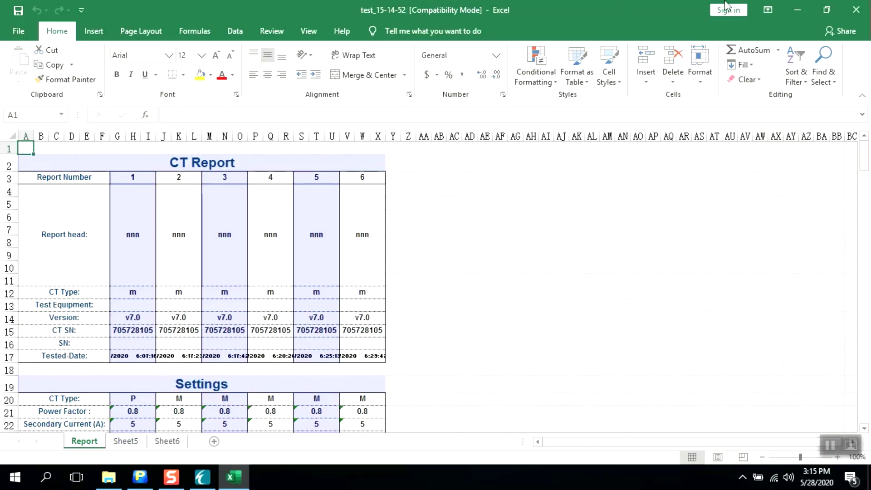
{"action": "left_click", "coordinate": [867, 6]}
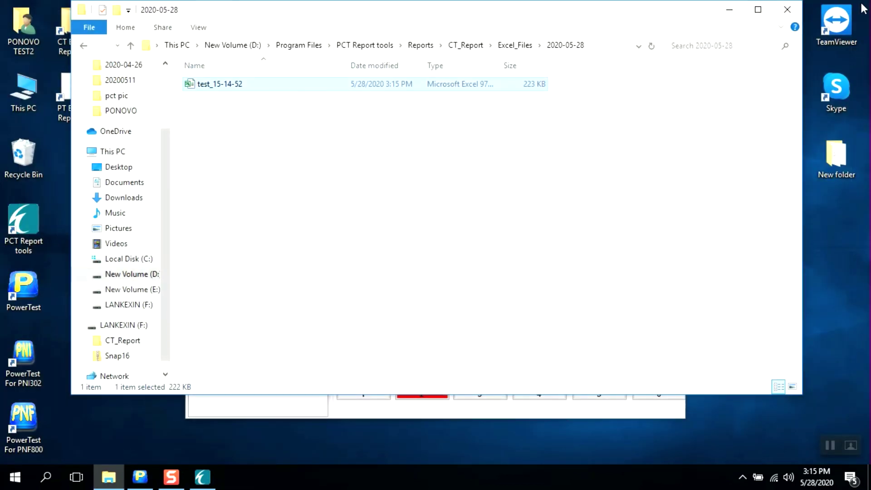
{"action": "left_click", "coordinate": [795, 11]}
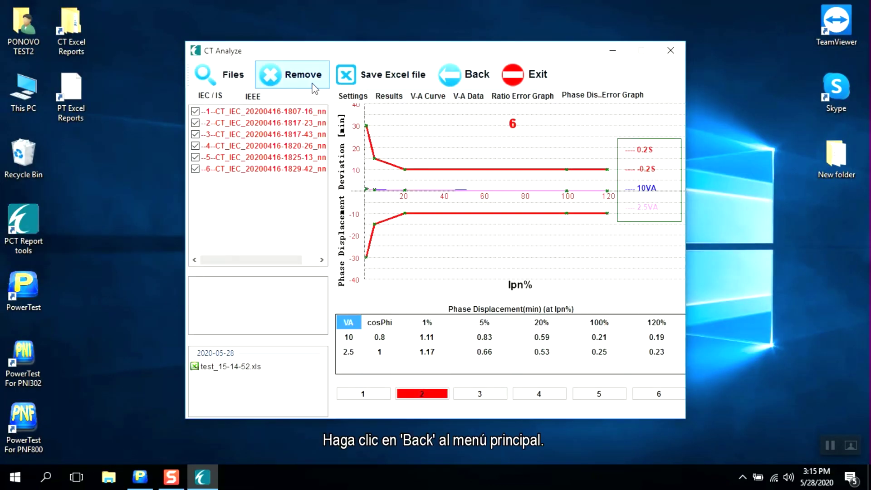
{"action": "left_click", "coordinate": [460, 72]}
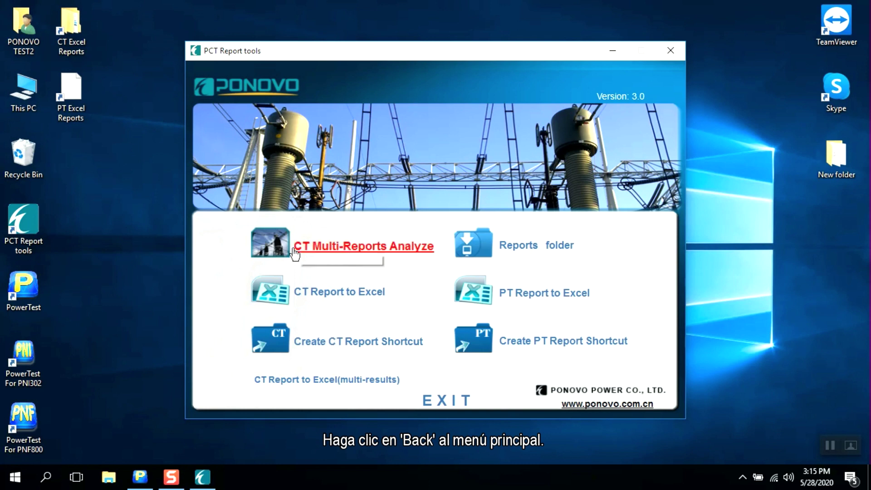
{"action": "left_click", "coordinate": [312, 294]}
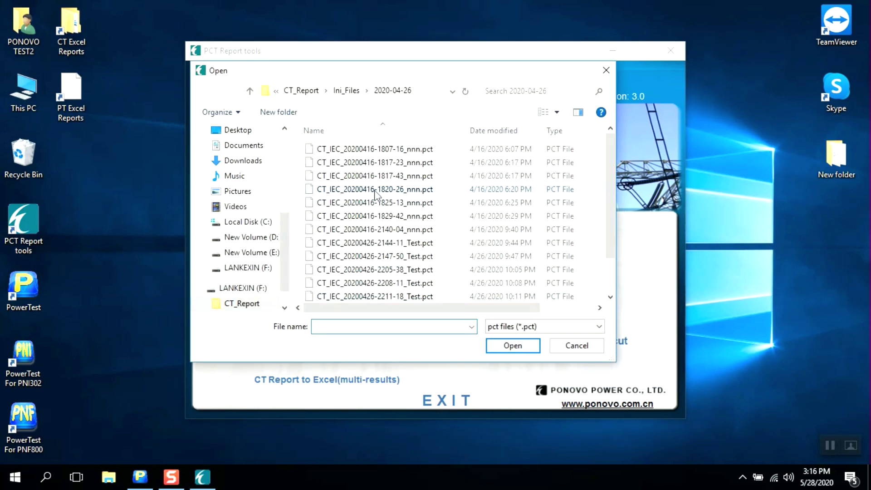
{"action": "left_click", "coordinate": [408, 151]}
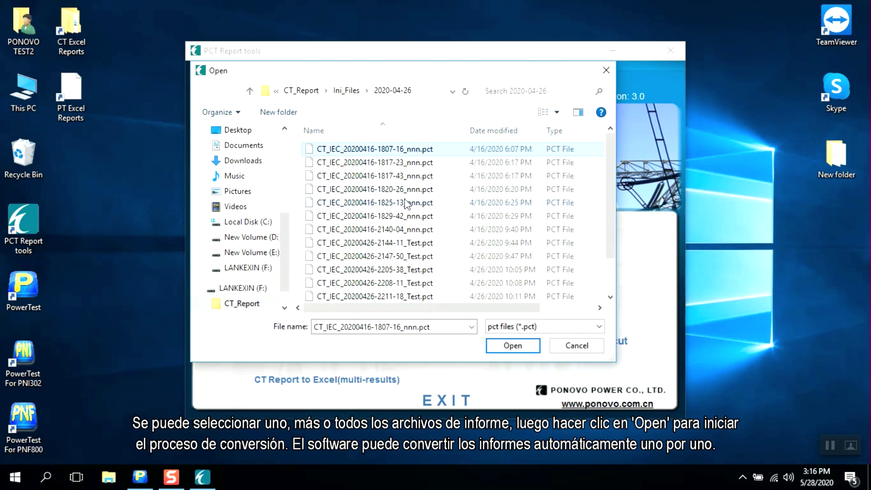
{"action": "left_click", "coordinate": [425, 180], "text": "shift"}
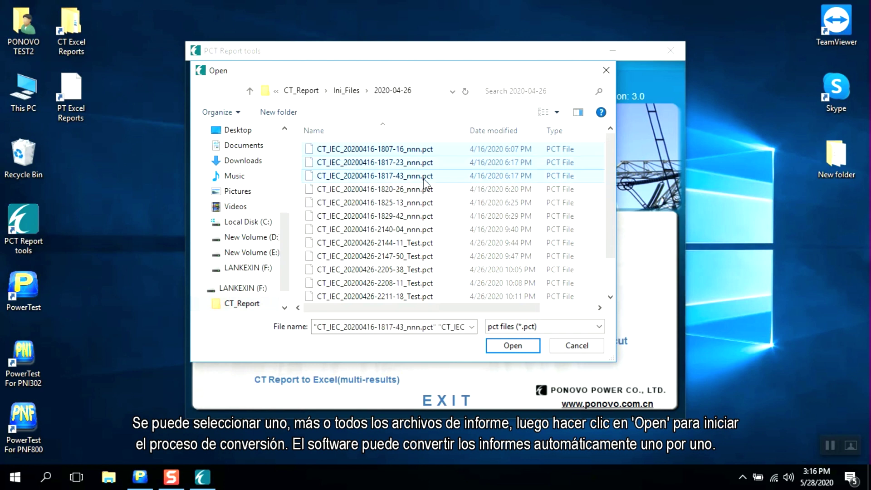
{"action": "left_click", "coordinate": [504, 350]}
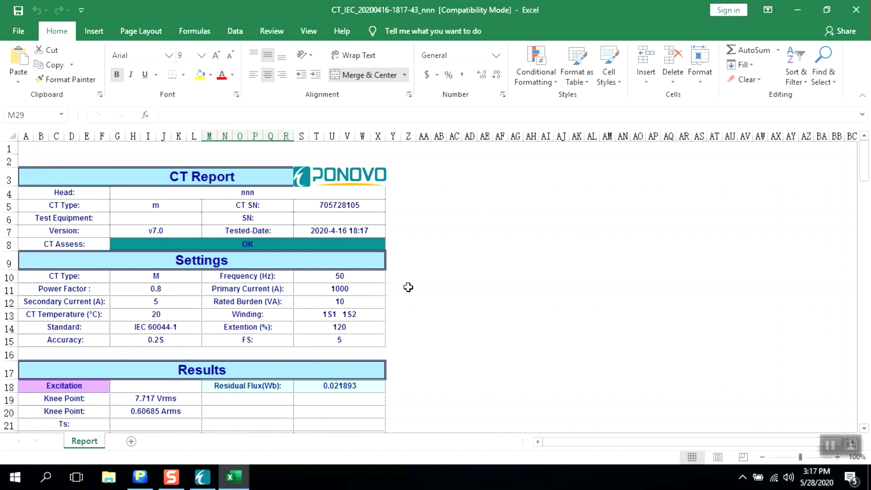
{"action": "left_click", "coordinate": [252, 244]}
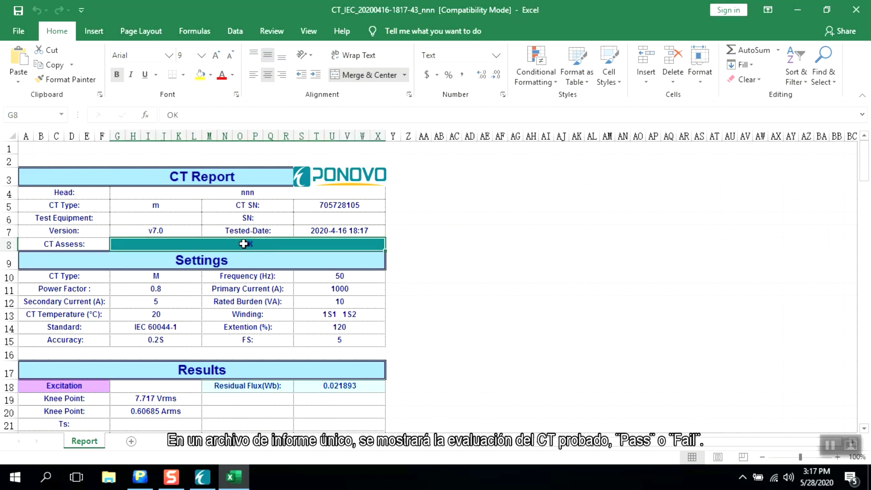
{"action": "left_click", "coordinate": [866, 431]}
{"action": "scroll", "coordinate": [865, 433], "scroll_direction": "down", "scroll_amount": 5}
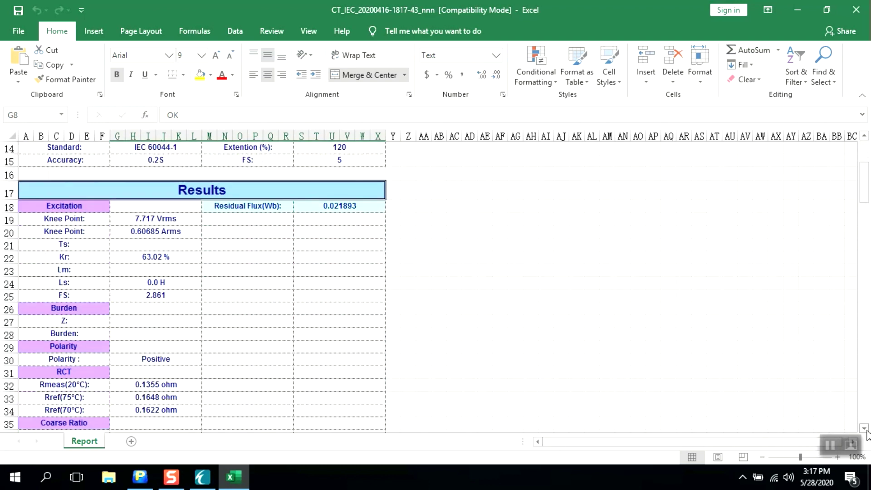
{"action": "scroll", "coordinate": [866, 433], "scroll_direction": "down", "scroll_amount": 6}
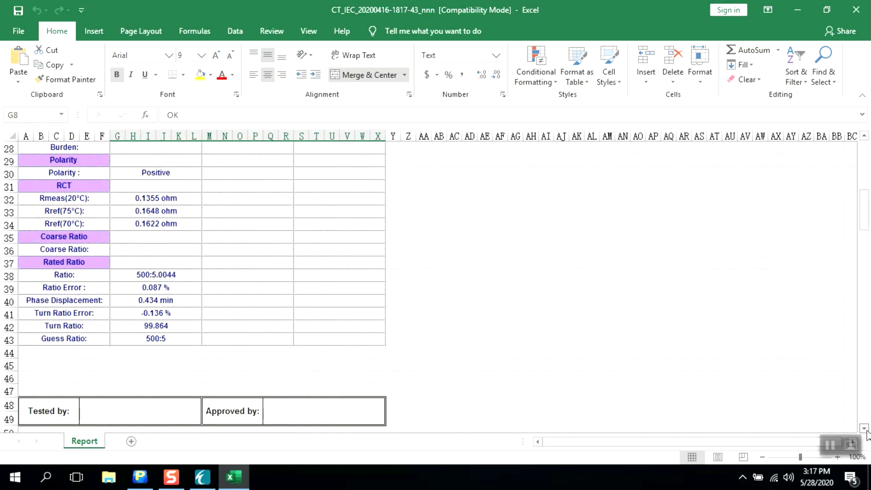
View the ratio error and phase displacement tables and graphs of the single CT report
{"action": "scroll", "coordinate": [865, 433], "scroll_direction": "down", "scroll_amount": 4}
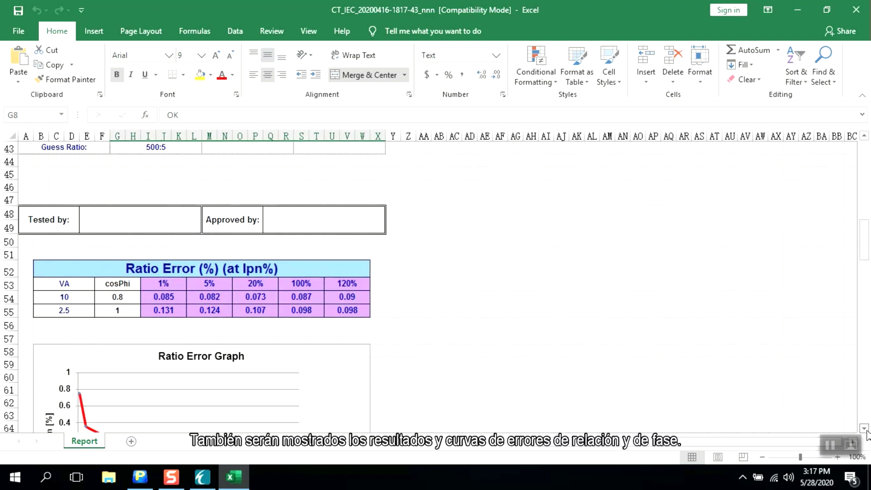
{"action": "scroll", "coordinate": [866, 434], "scroll_direction": "down", "scroll_amount": 3}
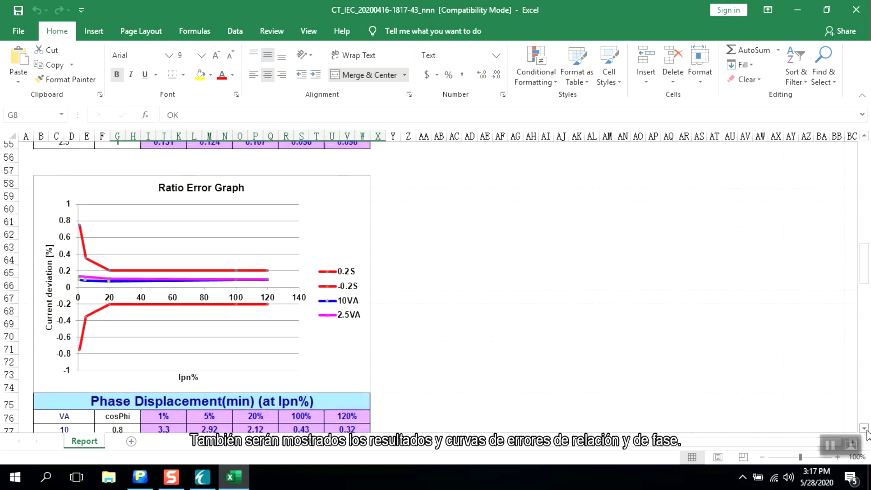
{"action": "scroll", "coordinate": [866, 433], "scroll_direction": "down", "scroll_amount": 3}
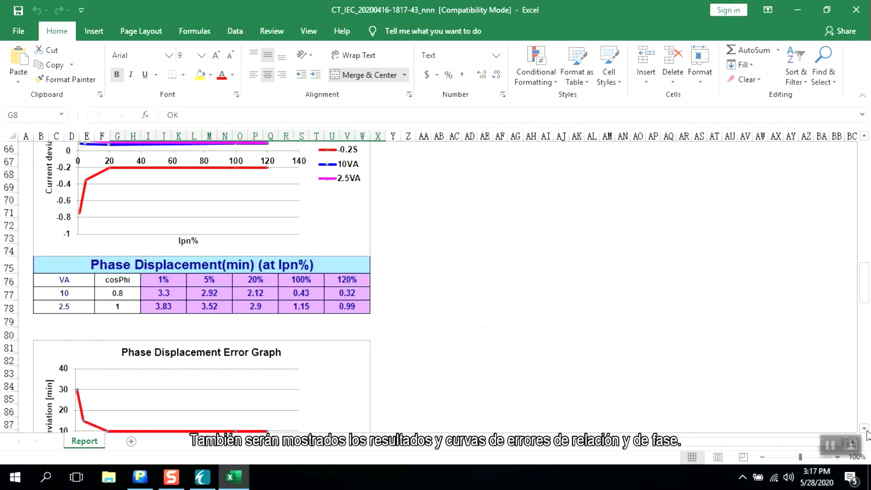
{"action": "scroll", "coordinate": [867, 434], "scroll_direction": "down", "scroll_amount": 5}
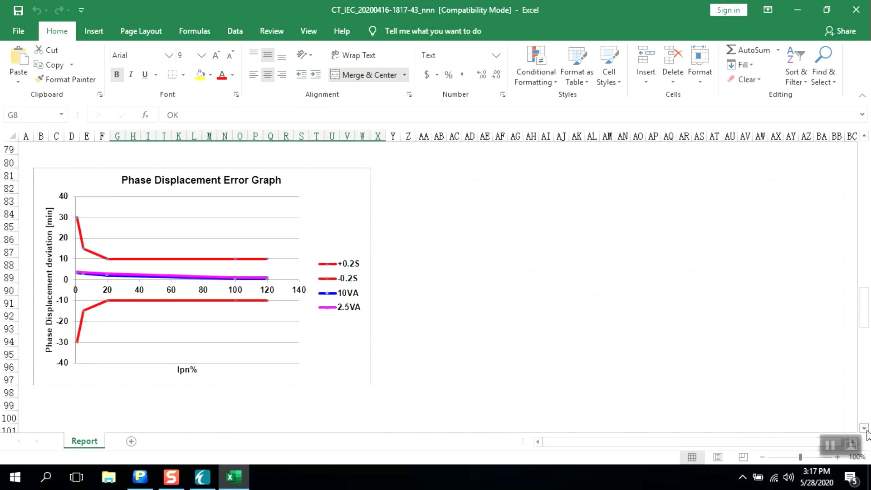
View the excitation characteristic data and excitation curve of the single report, and close the workbook
{"action": "scroll", "coordinate": [866, 433], "scroll_direction": "down", "scroll_amount": 7}
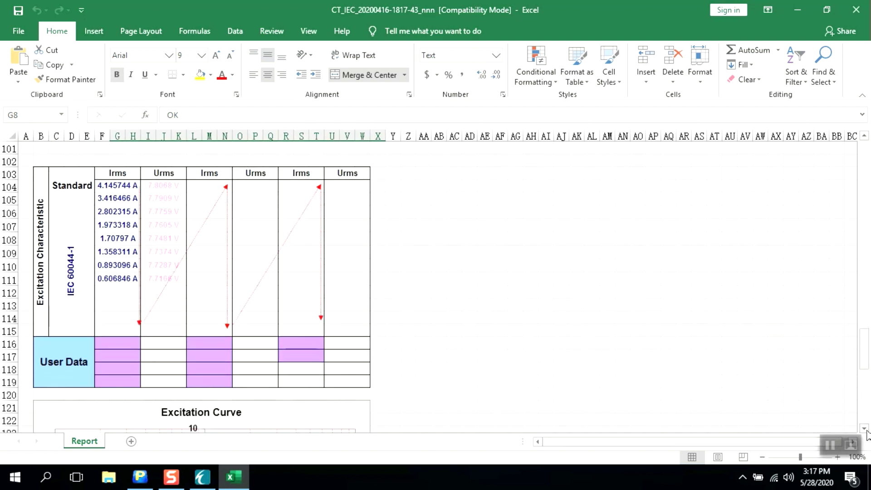
{"action": "scroll", "coordinate": [867, 434], "scroll_direction": "down", "scroll_amount": 7}
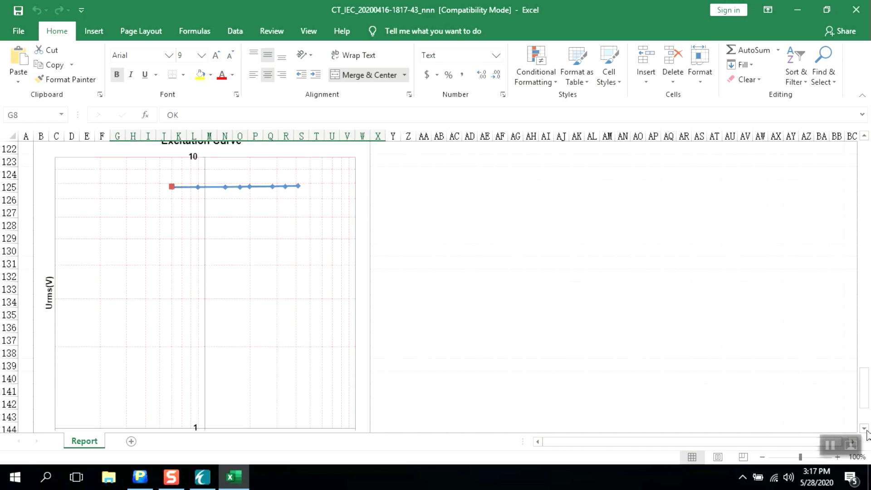
{"action": "scroll", "coordinate": [867, 433], "scroll_direction": "down", "scroll_amount": 3}
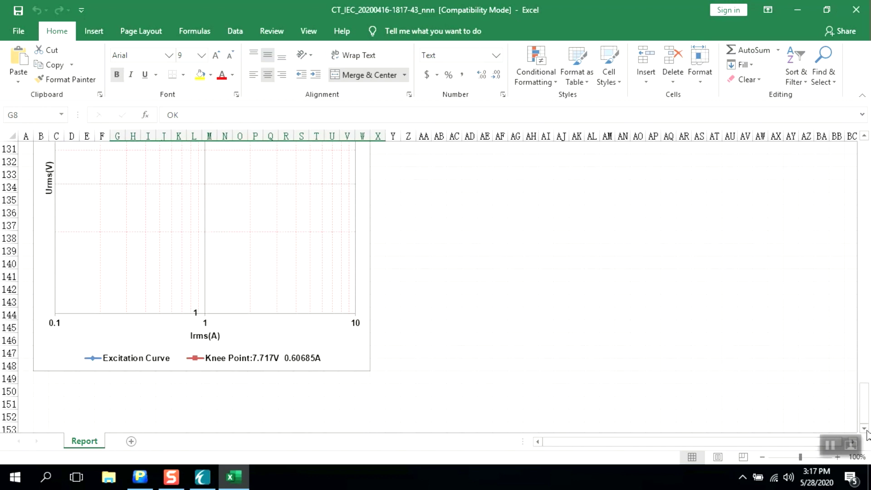
{"action": "left_click", "coordinate": [868, 4]}
Find the three converted Excel reports in the 2020-05-28 subfolder of CT Excel Reports and close the folder
{"action": "double_click", "coordinate": [72, 26]}
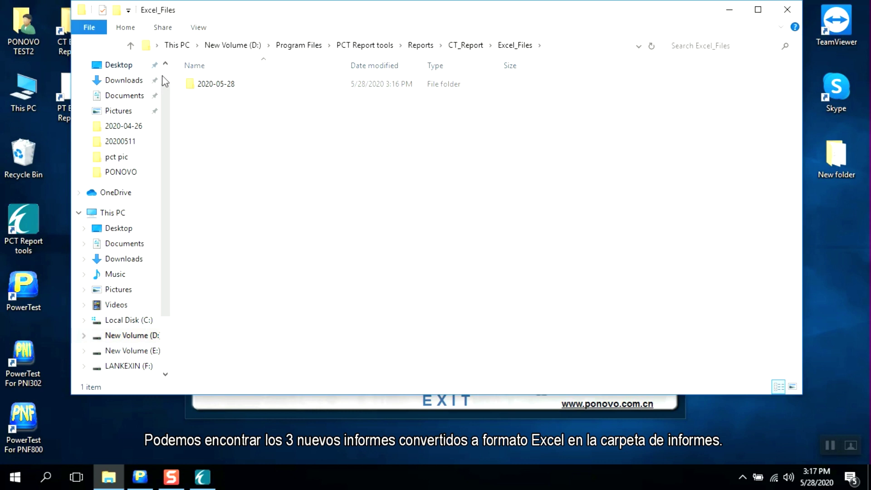
{"action": "double_click", "coordinate": [202, 85]}
{"action": "left_click", "coordinate": [295, 114]}
{"action": "left_click", "coordinate": [301, 101]}
{"action": "left_click", "coordinate": [303, 86]}
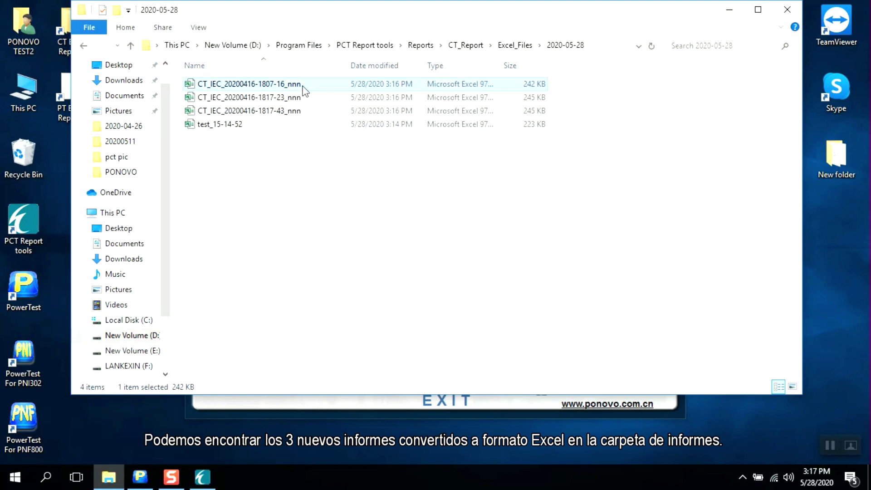
{"action": "left_click", "coordinate": [787, 15]}
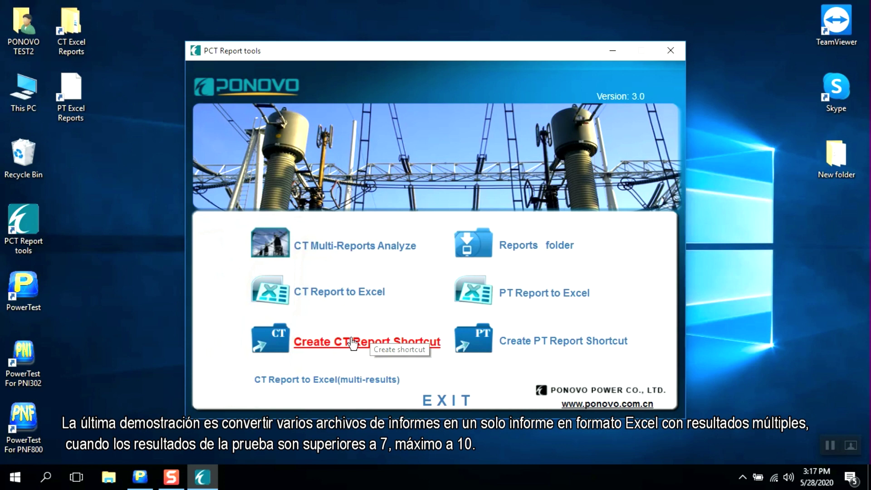
{"action": "left_click", "coordinate": [322, 381]}
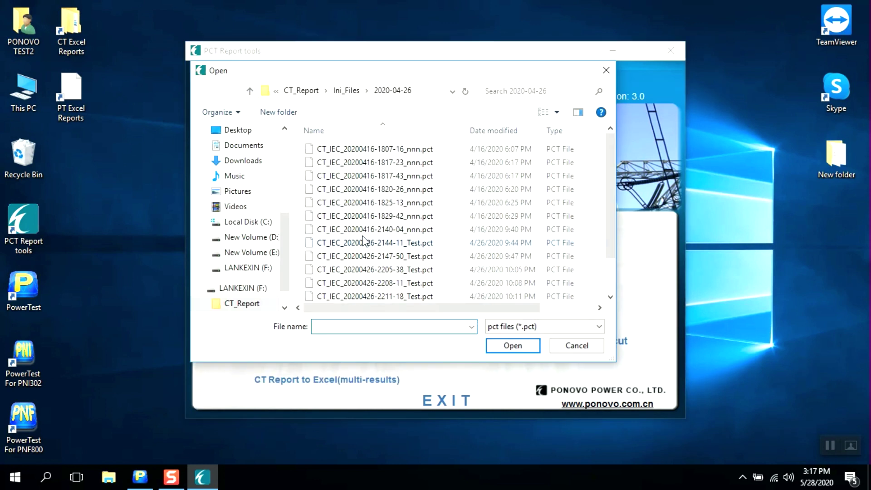
{"action": "left_click", "coordinate": [411, 150]}
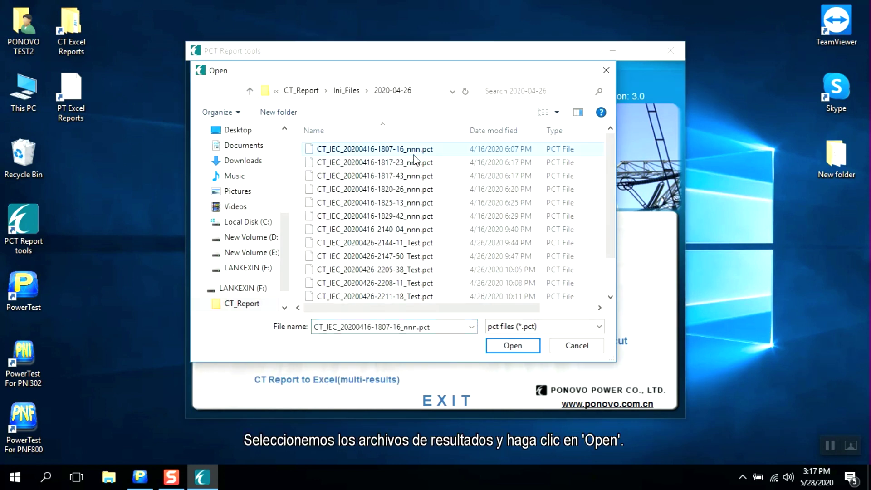
{"action": "left_click", "coordinate": [413, 189], "text": "shift"}
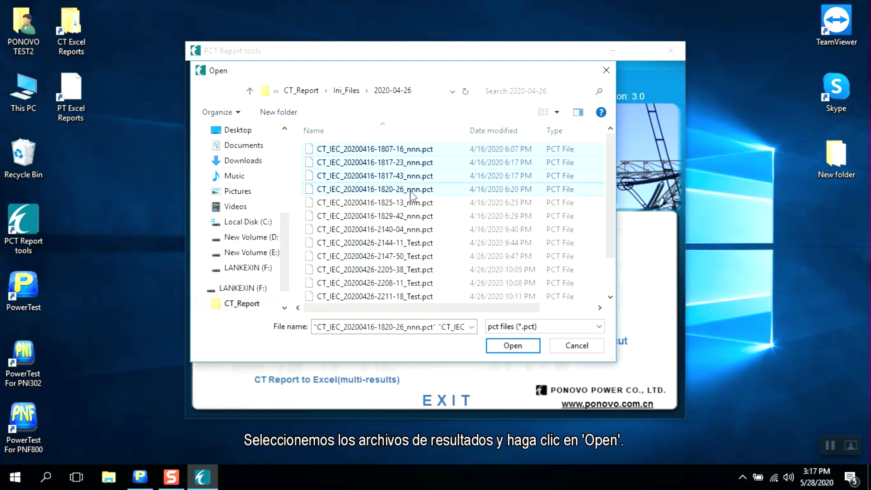
{"action": "left_click", "coordinate": [513, 344]}
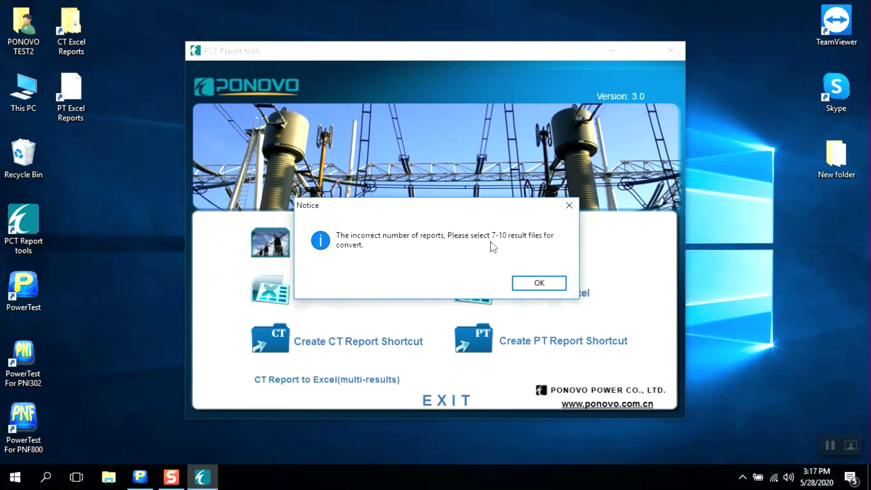
{"action": "left_click", "coordinate": [522, 279]}
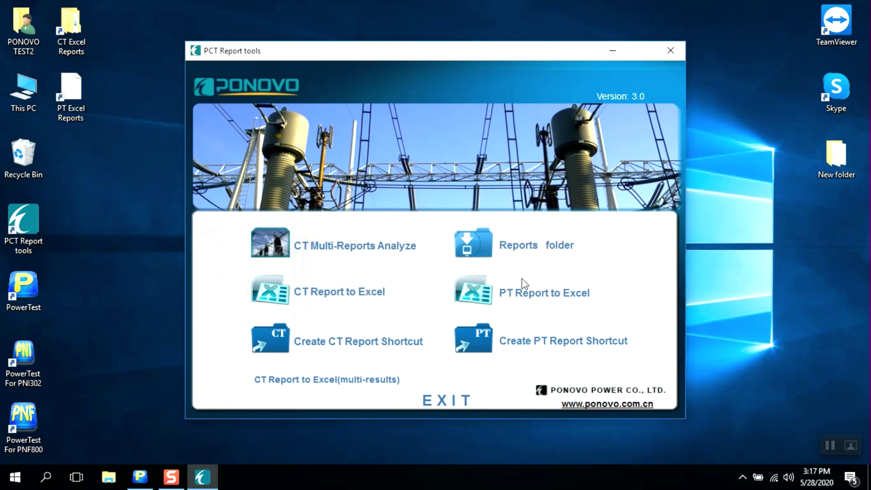
{"action": "left_click", "coordinate": [369, 379]}
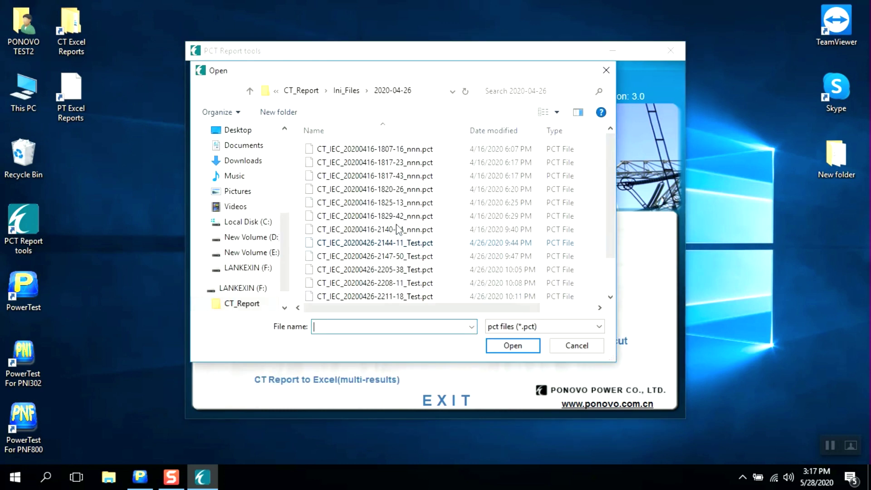
{"action": "left_click", "coordinate": [416, 153]}
{"action": "key", "text": "shift+Down"}
{"action": "key", "text": "shift+Down"}
{"action": "key", "text": "shift+Down"}
{"action": "key", "text": "shift+Down"}
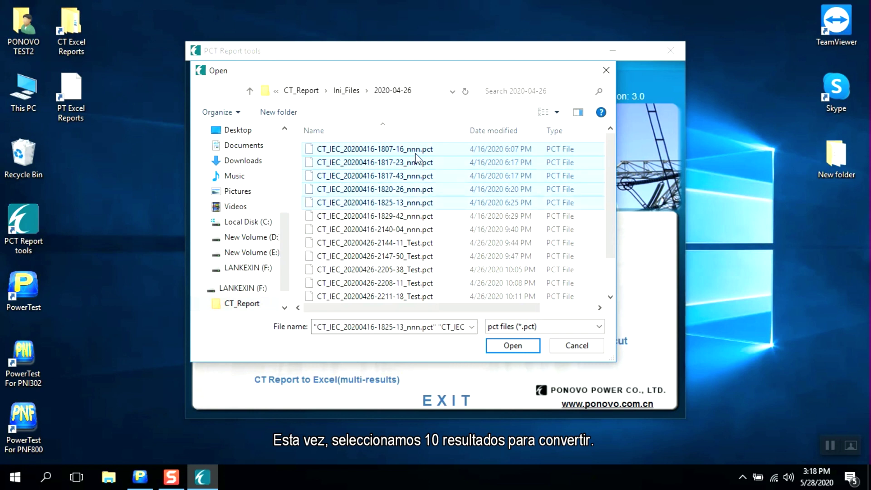
{"action": "key", "text": "shift+Down"}
{"action": "key", "text": "shift+Down"}
{"action": "key", "text": "shift+Down"}
{"action": "key", "text": "shift+Down"}
{"action": "key", "text": "shift+Down"}
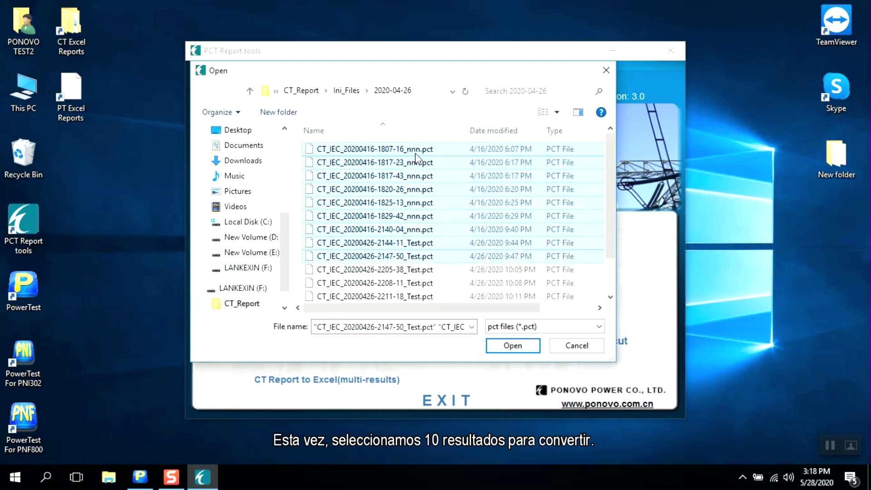
{"action": "left_click", "coordinate": [499, 346]}
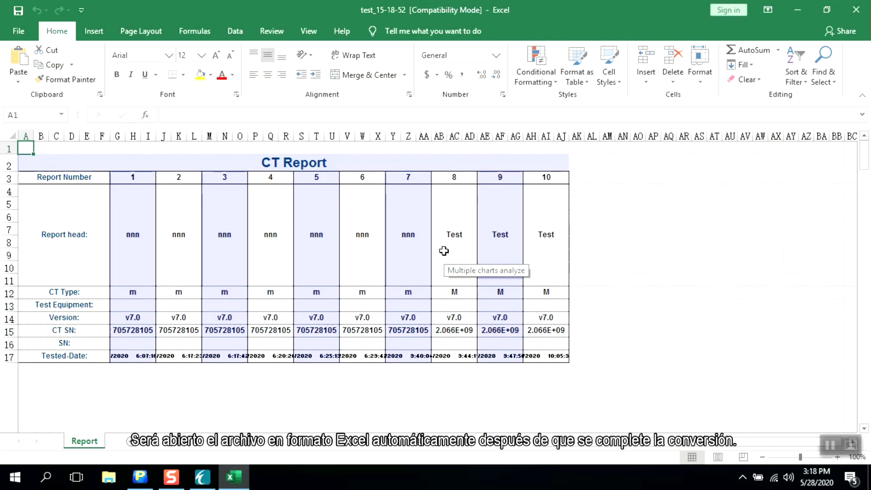
Review the multi-results CT report from report numbers 1 to 10 down to the knee point legend, and close the workbook
{"action": "left_click_drag", "start_coordinate": [141, 176], "coordinate": [536, 175]}
{"action": "left_click_drag", "start_coordinate": [865, 150], "coordinate": [847, 369]}
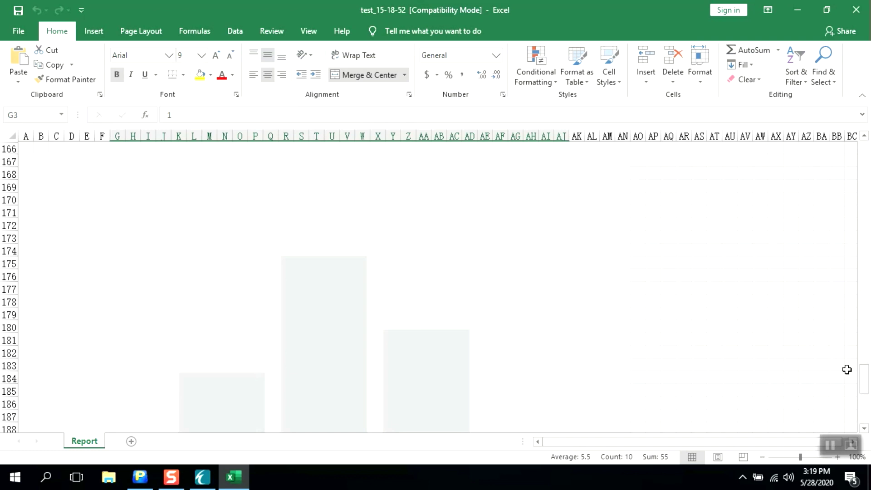
{"action": "left_click", "coordinate": [864, 429]}
{"action": "left_click", "coordinate": [864, 429]}
{"action": "left_click", "coordinate": [864, 430]}
{"action": "left_click", "coordinate": [864, 430]}
{"action": "left_click_drag", "start_coordinate": [864, 429], "coordinate": [864, 429]}
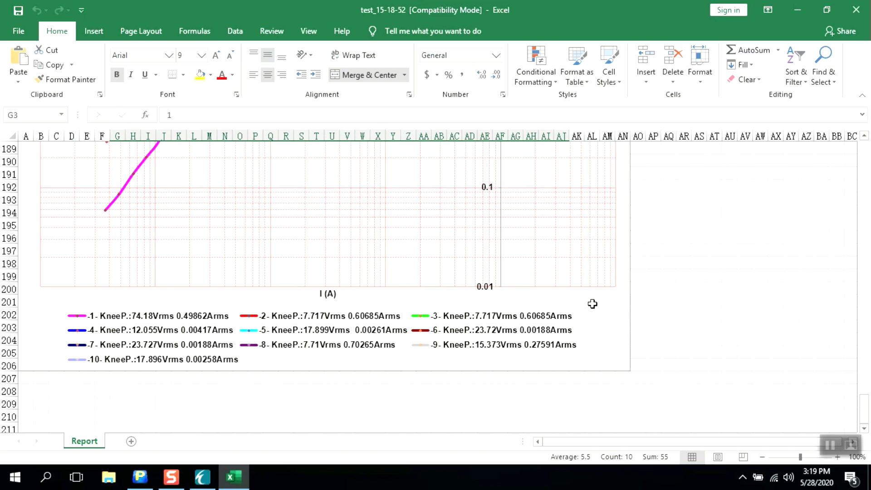
{"action": "left_click", "coordinate": [860, 10]}
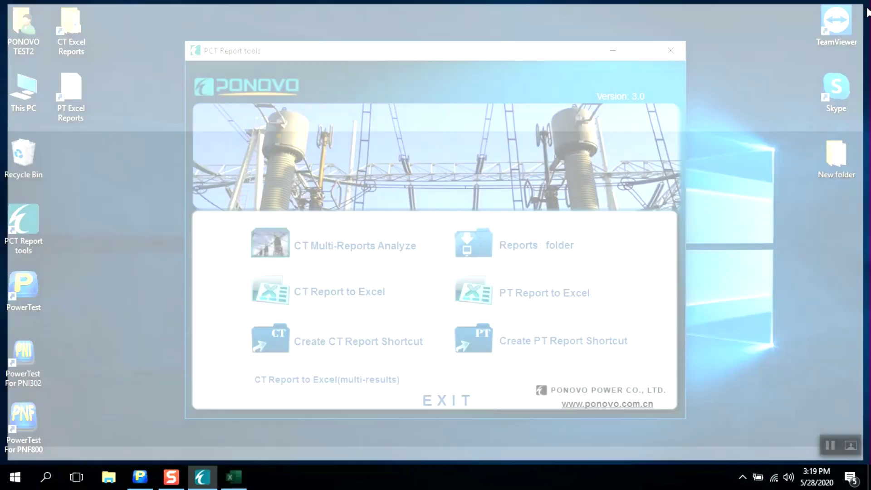
Check the saved test_15-18-52 workbook in the 2020-05-28 subfolder of CT Excel Reports, and close the workbook and folder
{"action": "double_click", "coordinate": [75, 30]}
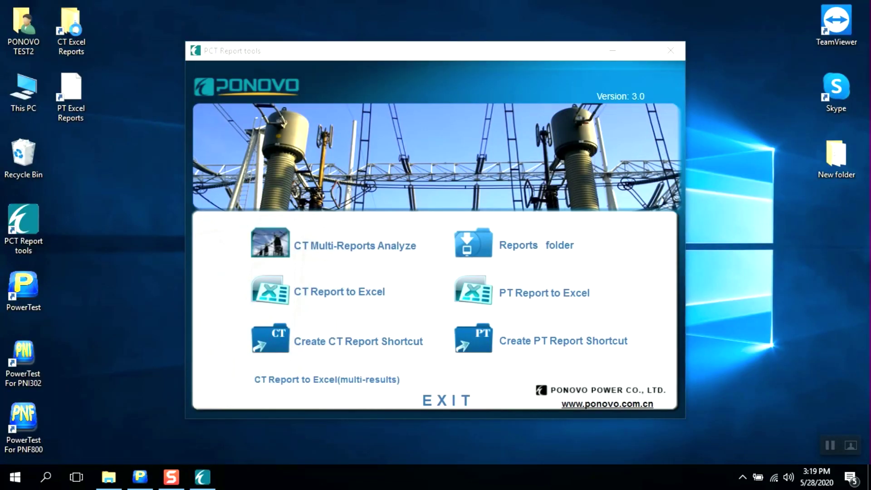
{"action": "double_click", "coordinate": [200, 84]}
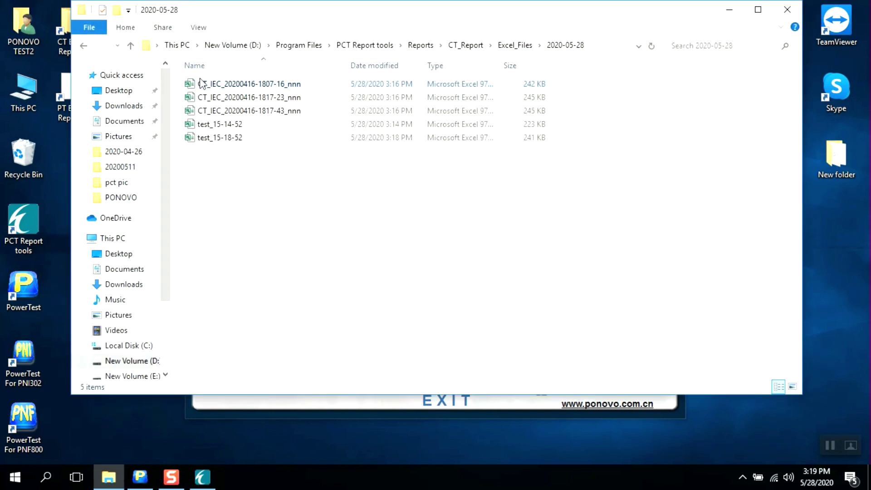
{"action": "double_click", "coordinate": [227, 138]}
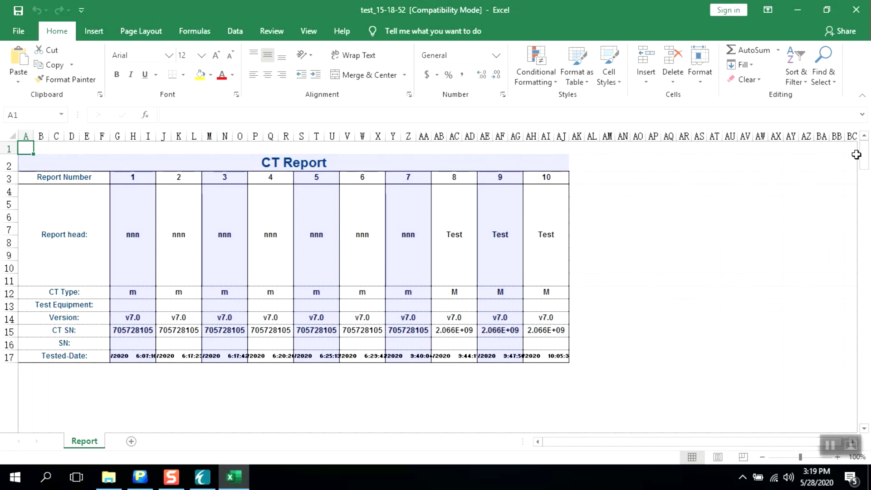
{"action": "left_click_drag", "start_coordinate": [862, 157], "coordinate": [856, 436]}
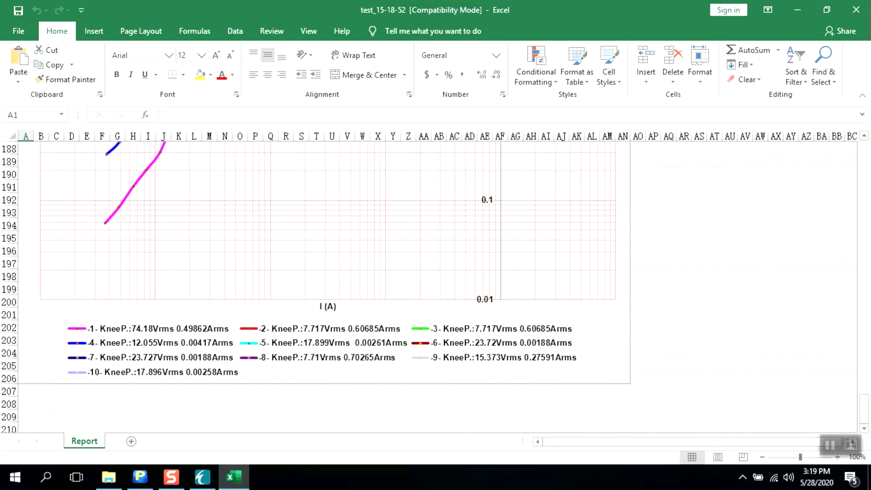
{"action": "left_click", "coordinate": [856, 10]}
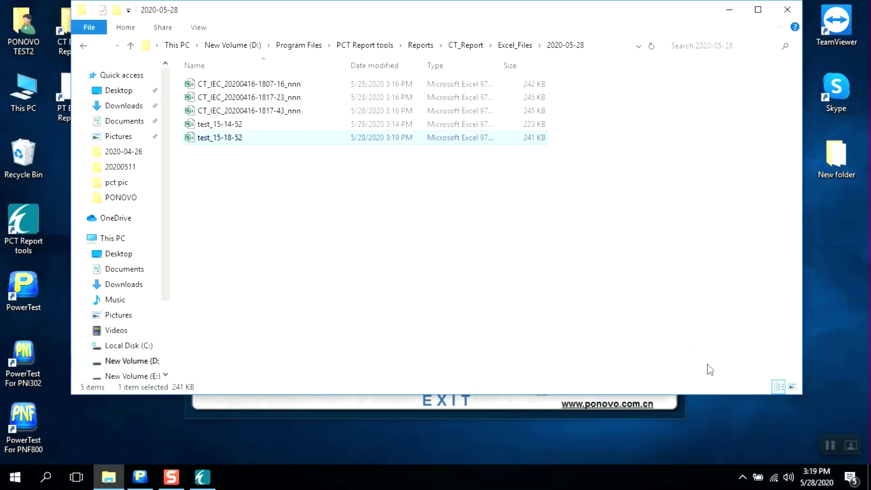
{"action": "left_click", "coordinate": [785, 11]}
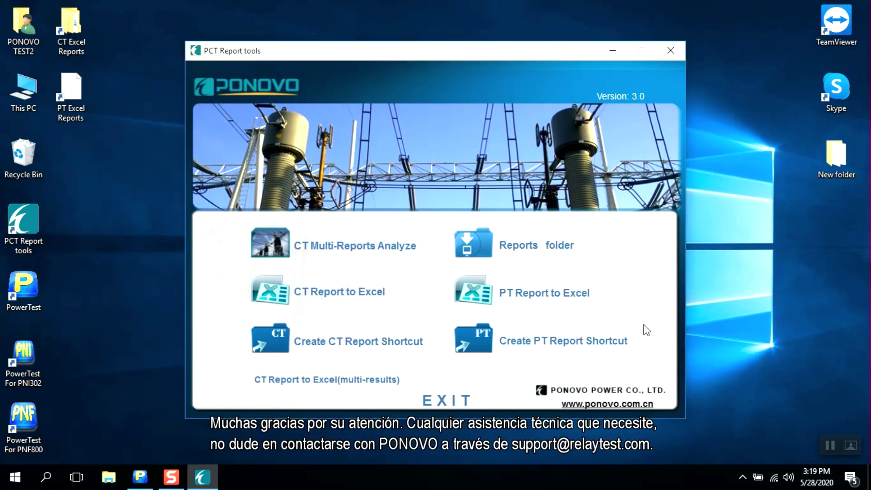